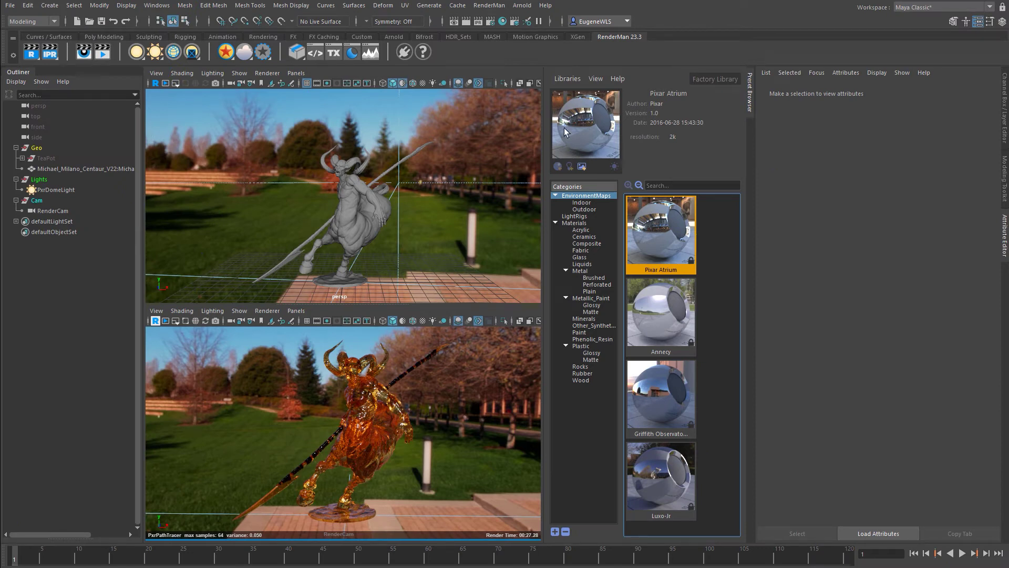
Open the Preset Browser's Libraries menu to see the create, add and forget library options.
click(563, 78)
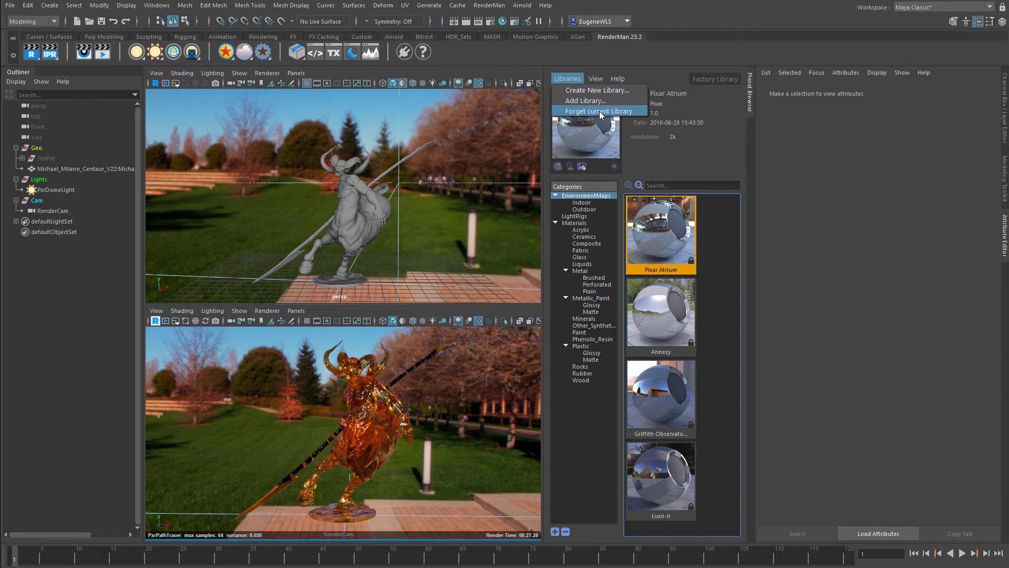
Start a new preset library located in the PresetBrowser folder.
click(579, 92)
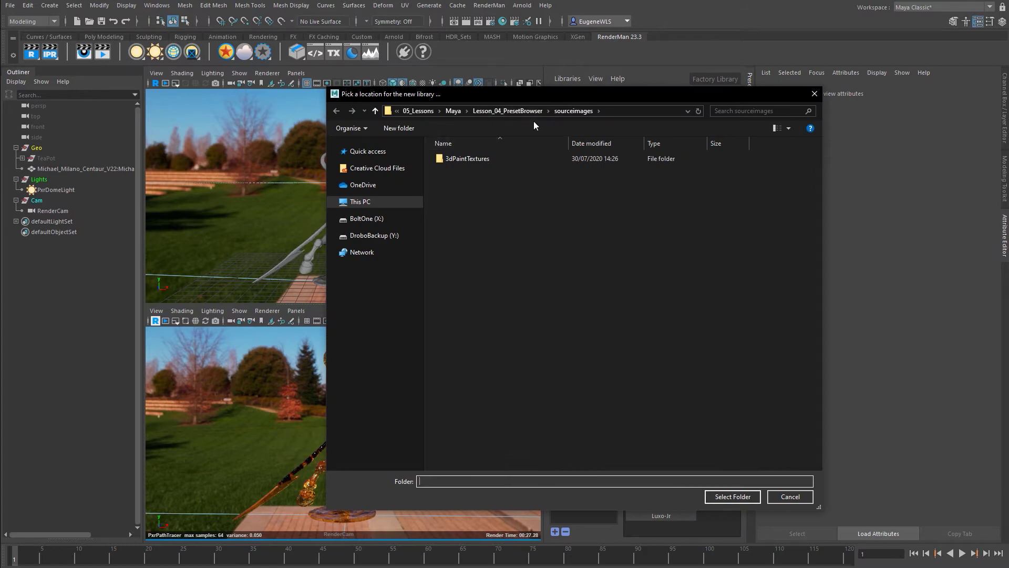
click(524, 111)
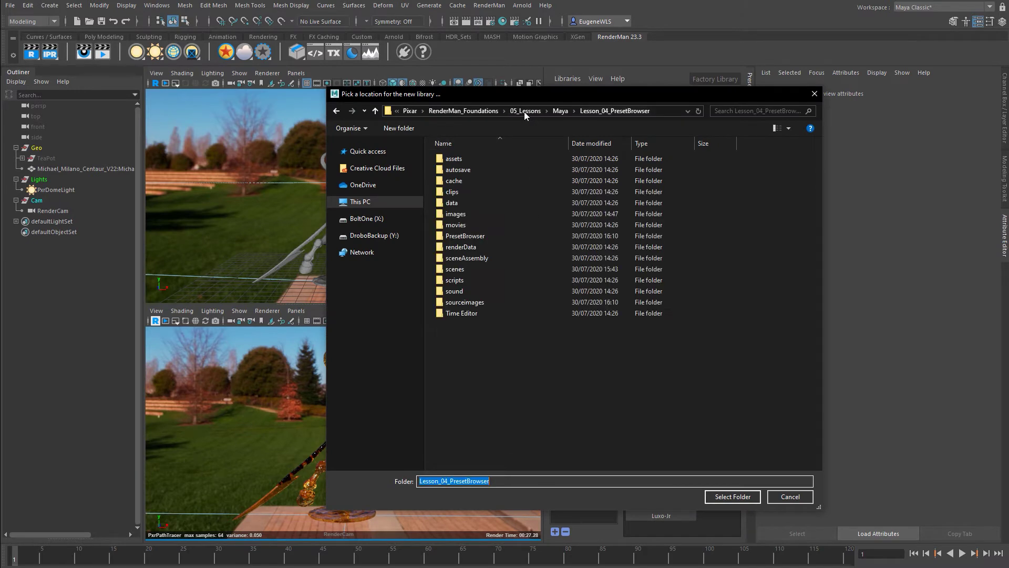
double_click(475, 235)
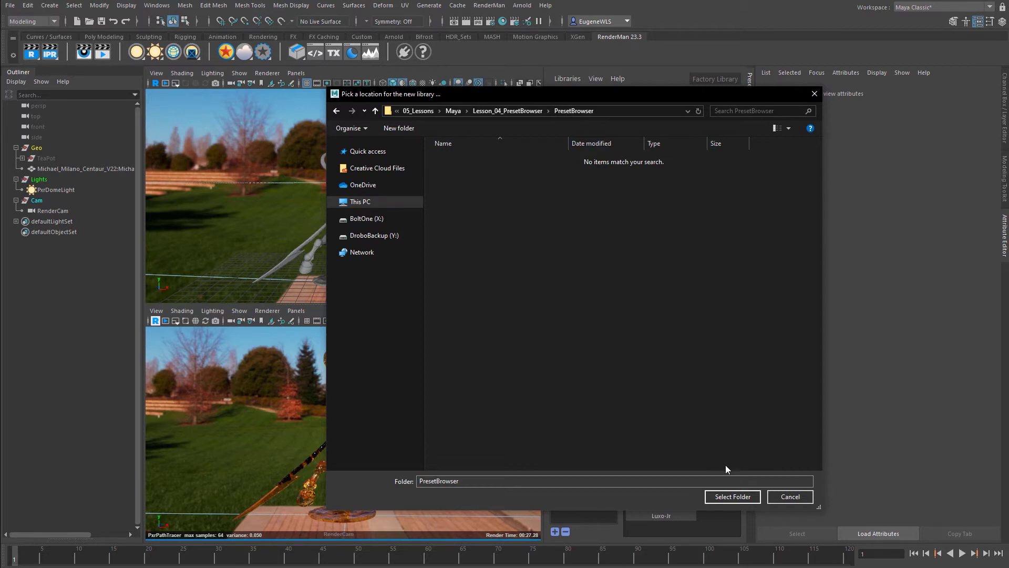
click(736, 496)
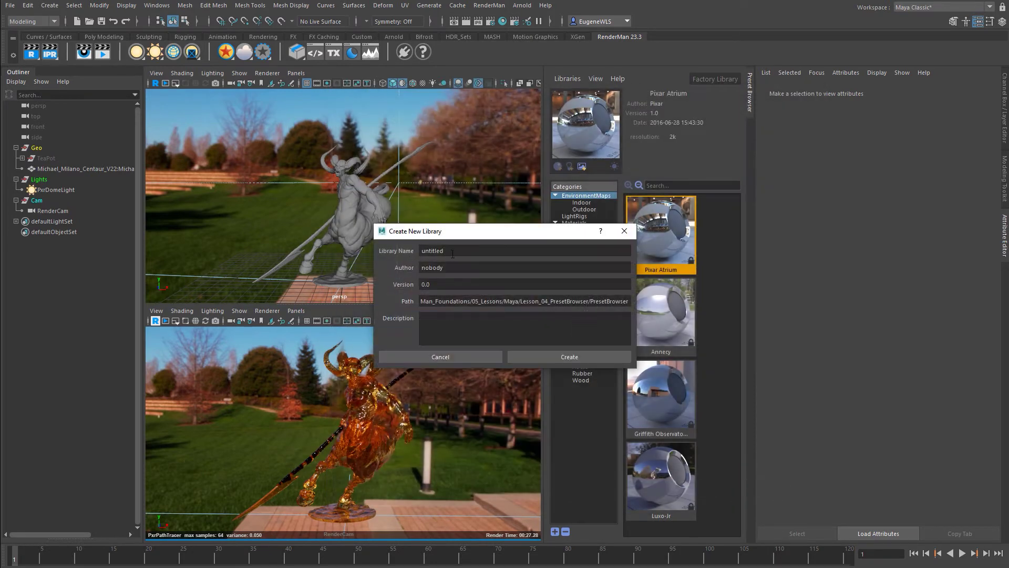
Name the library WLS, fill in the author name, set version 1, and create it.
drag(452, 254, 393, 238)
text(WLS)
key(Tab)
text(Eugene)
key(Tab)
text(1)
click(565, 352)
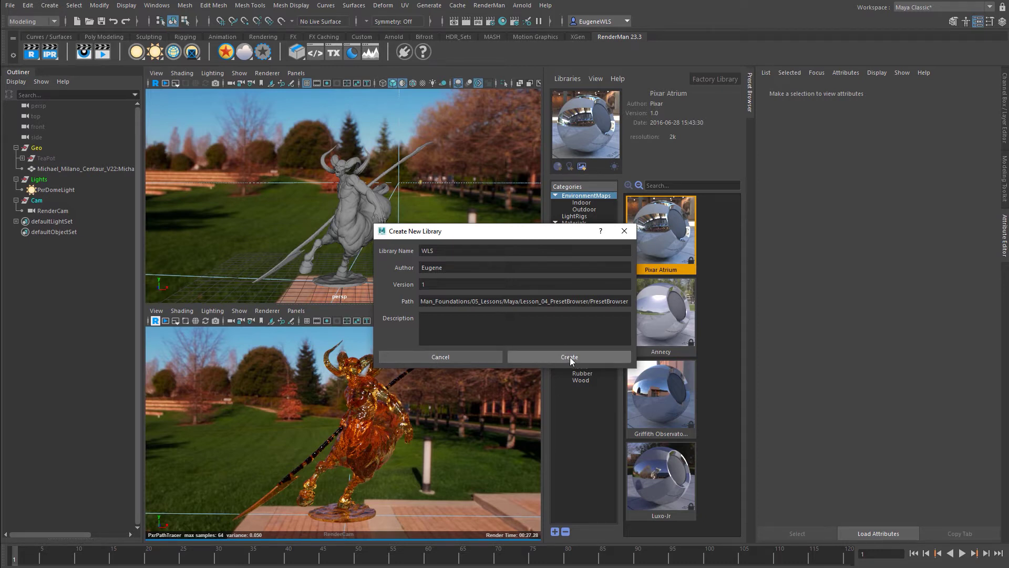
click(570, 357)
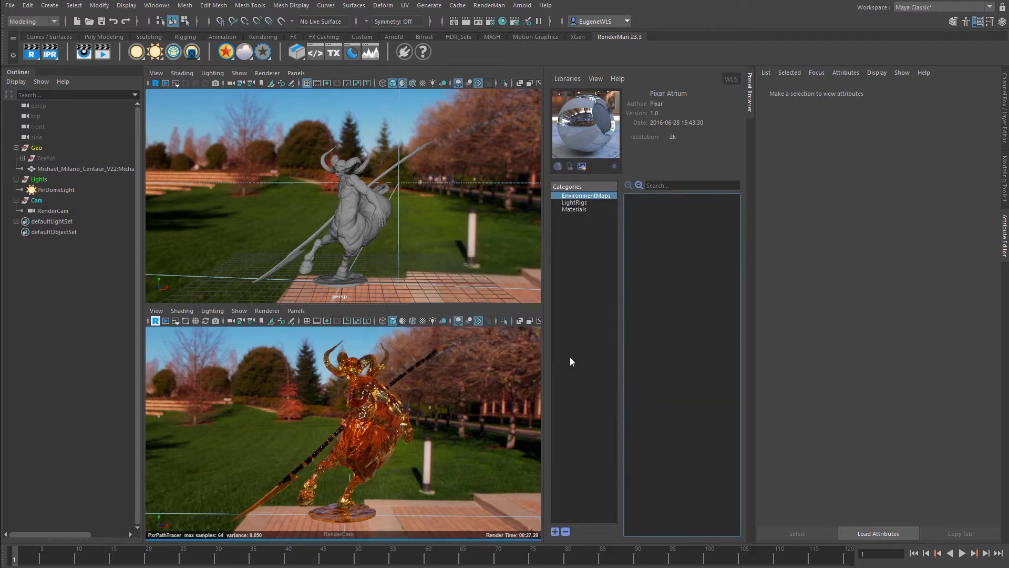
click(583, 209)
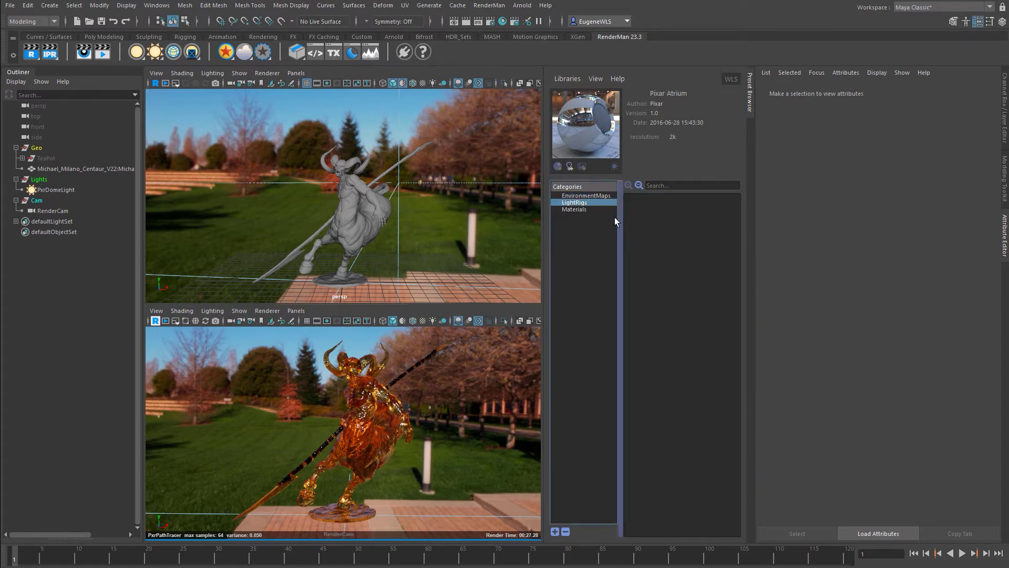
click(588, 197)
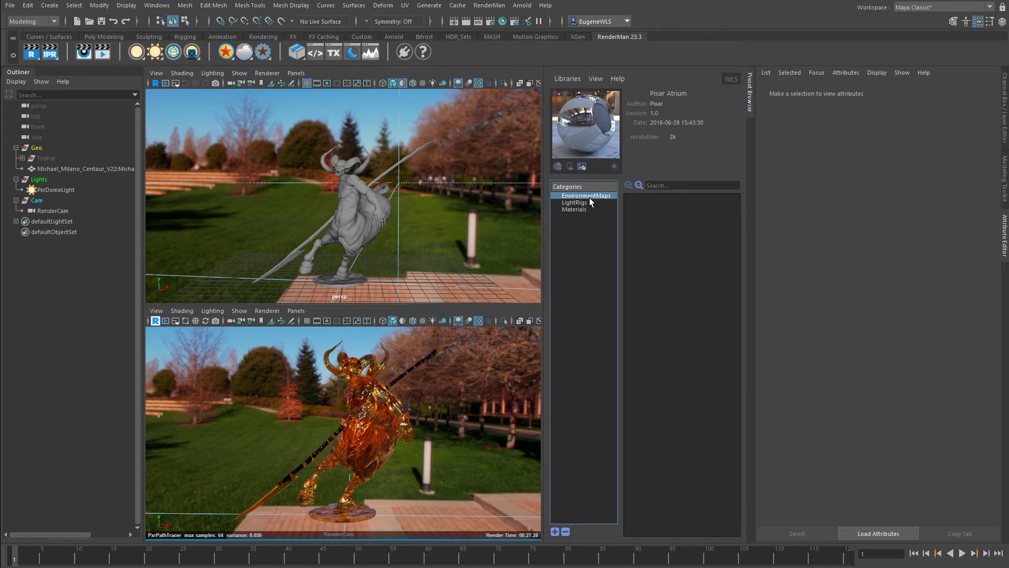
click(601, 83)
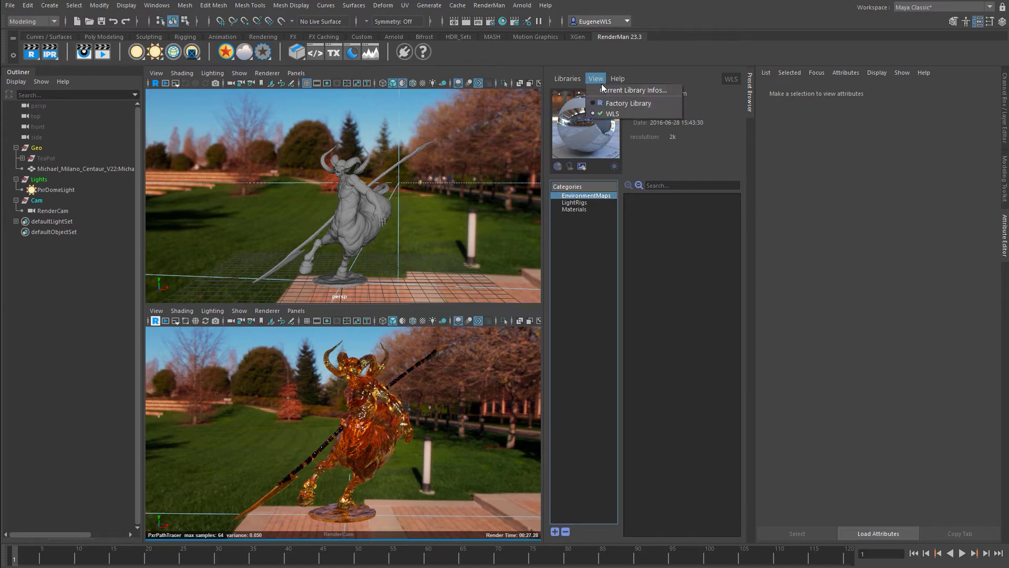
click(638, 103)
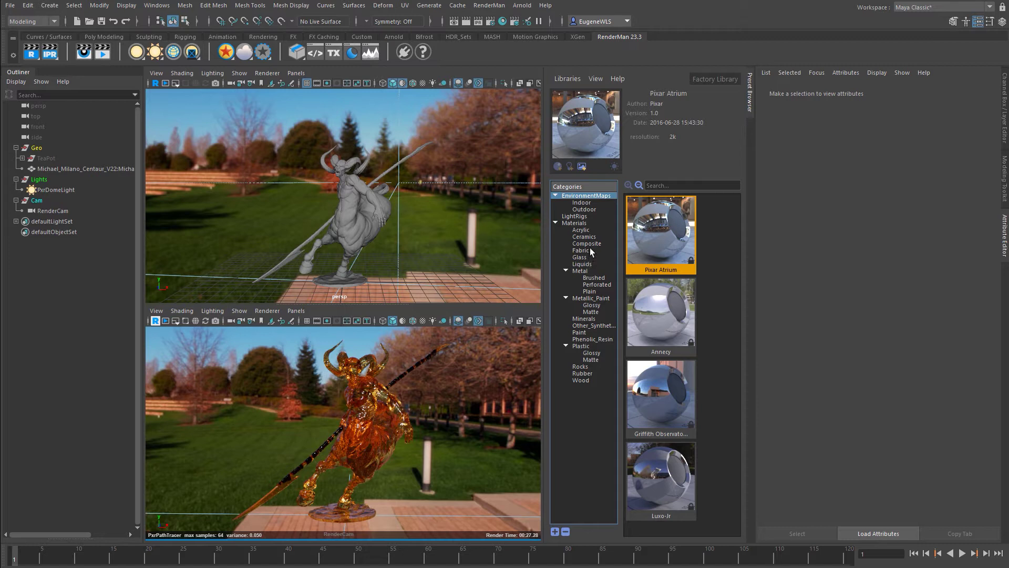
click(592, 339)
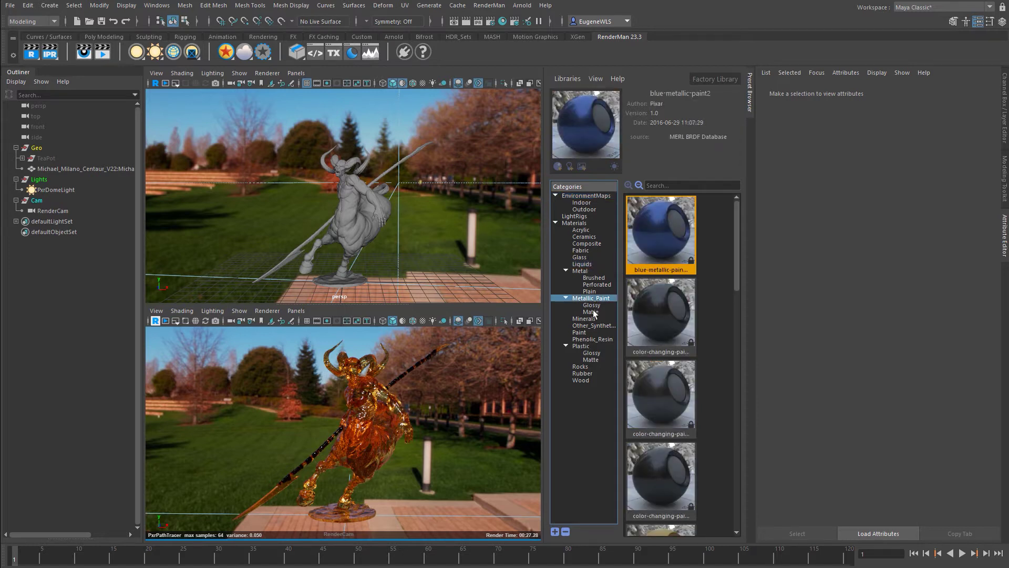
click(595, 79)
click(611, 114)
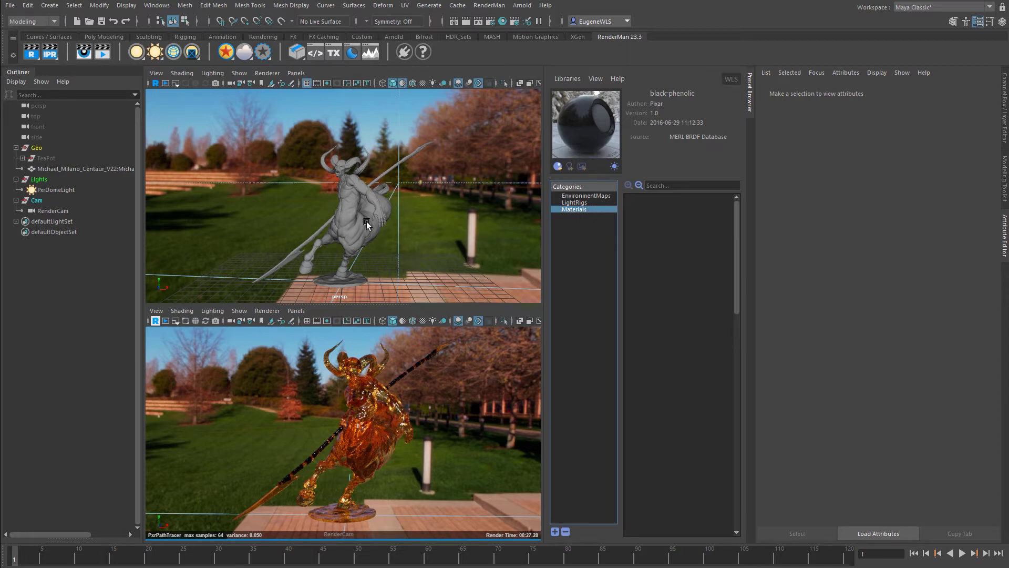
Assign the existing WhatSkull material to the selected centaur model.
click(351, 205)
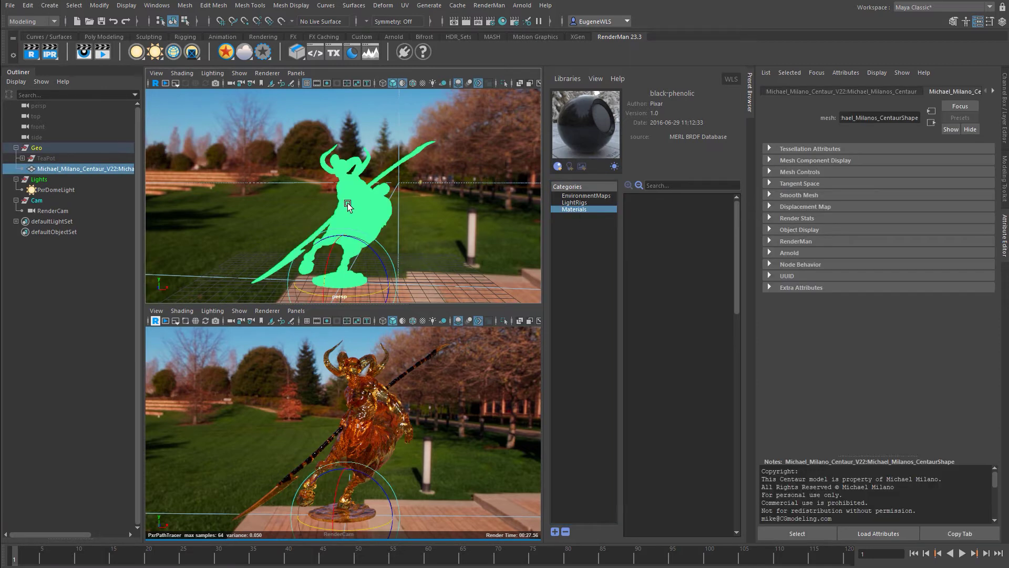
right_click(347, 205)
mouse_move(356, 492)
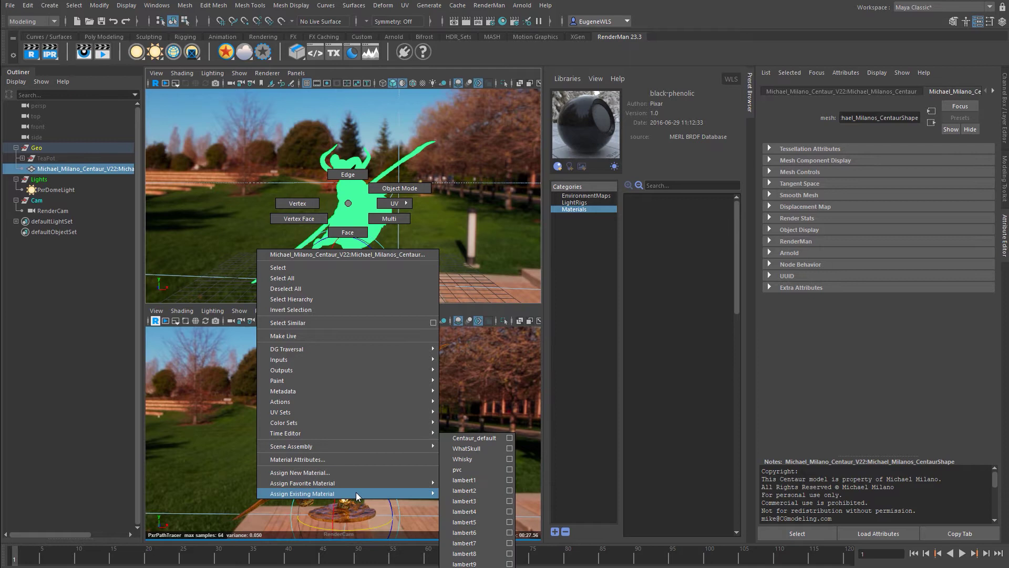
click(467, 448)
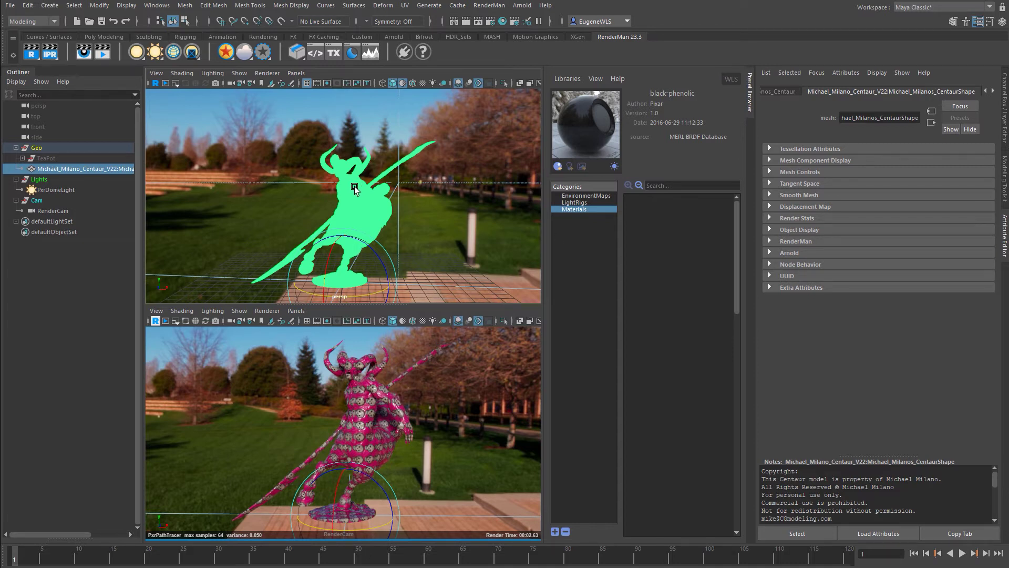
Save the centaur's material as a new preset named WhatSkull, with the author name filled in.
click(557, 167)
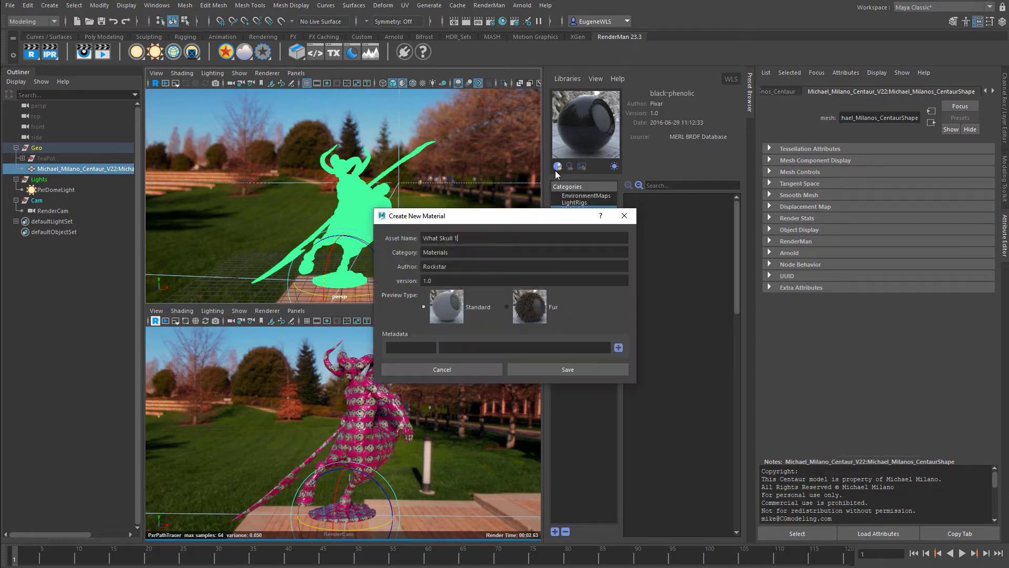
triple_click(421, 238)
text(WhatSkull)
key(Tab)
text(Eugene)
click(534, 370)
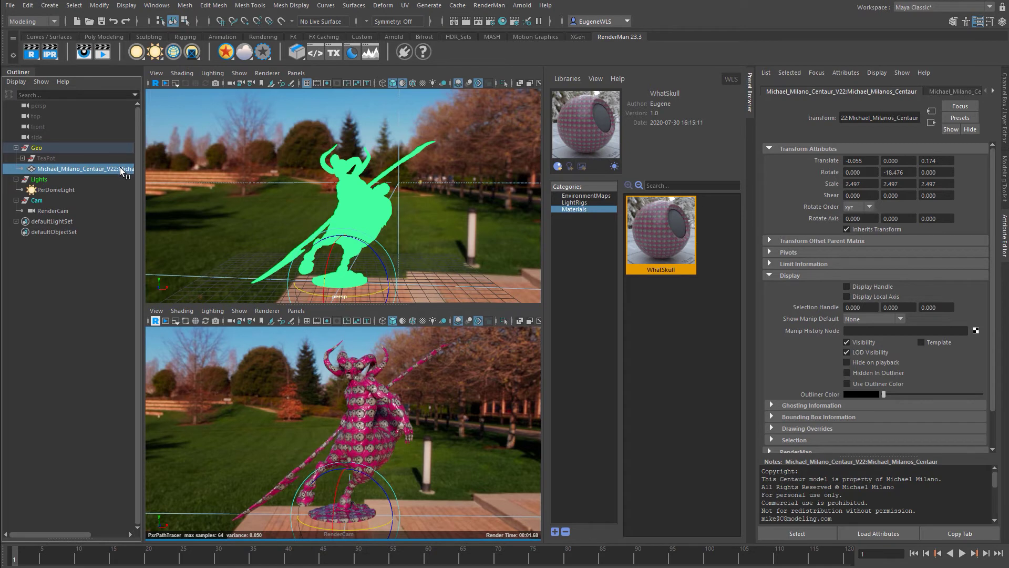
Hide the centaur, unhide the TeaPot, and import and assign the WhatSkull preset to it.
key(ctrl+h)
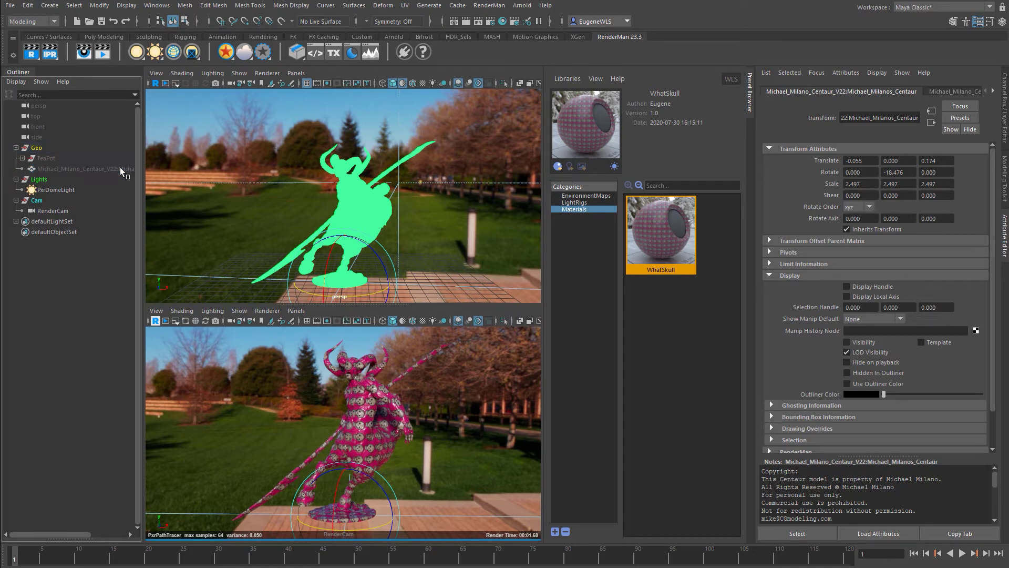
click(52, 157)
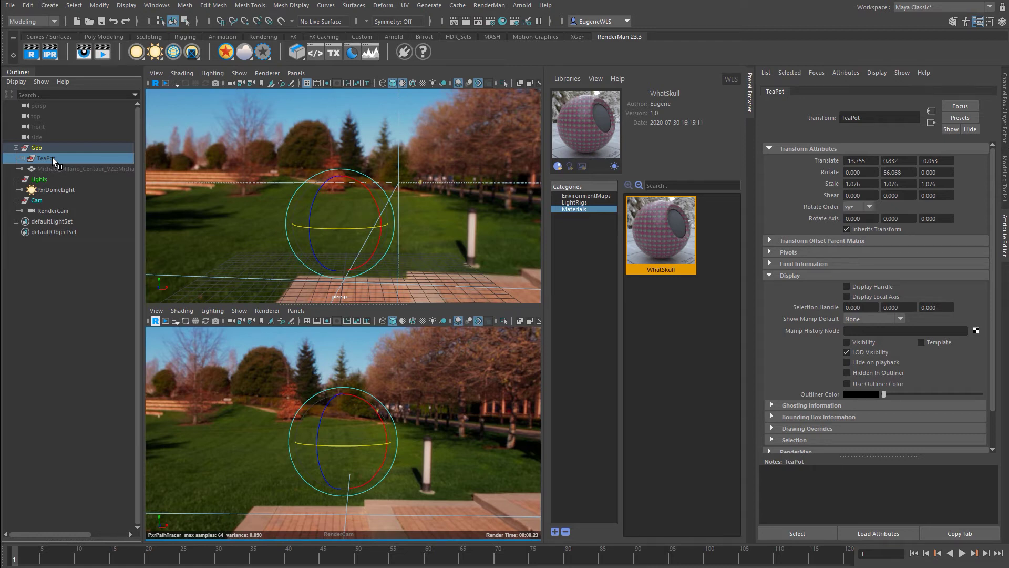
key(shift+h)
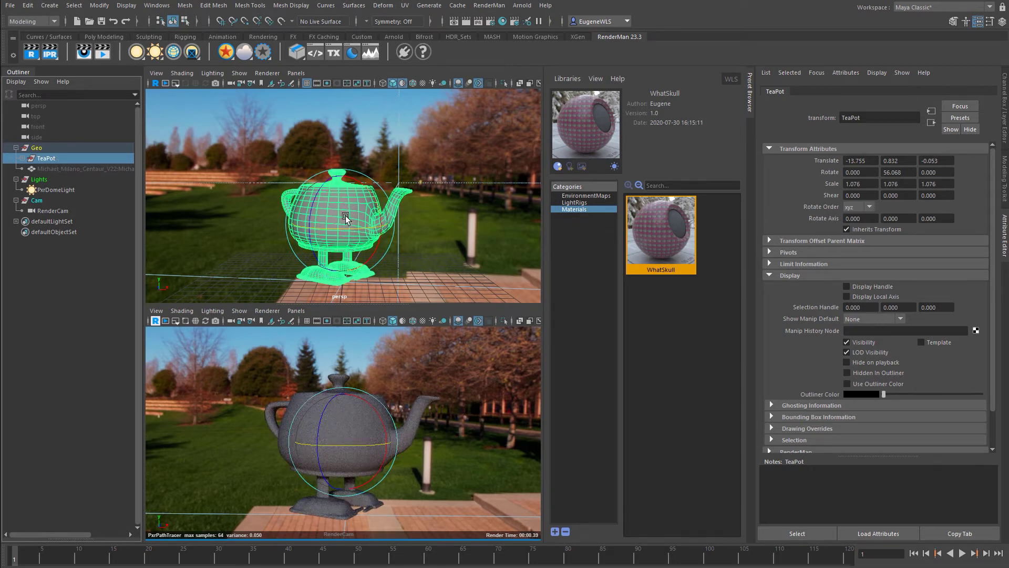
right_click(667, 237)
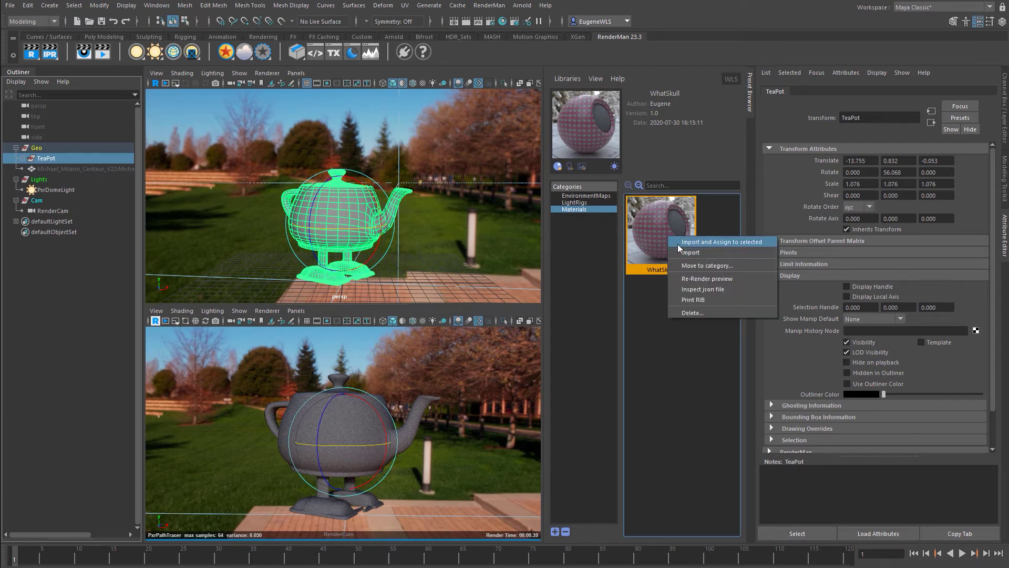
click(678, 243)
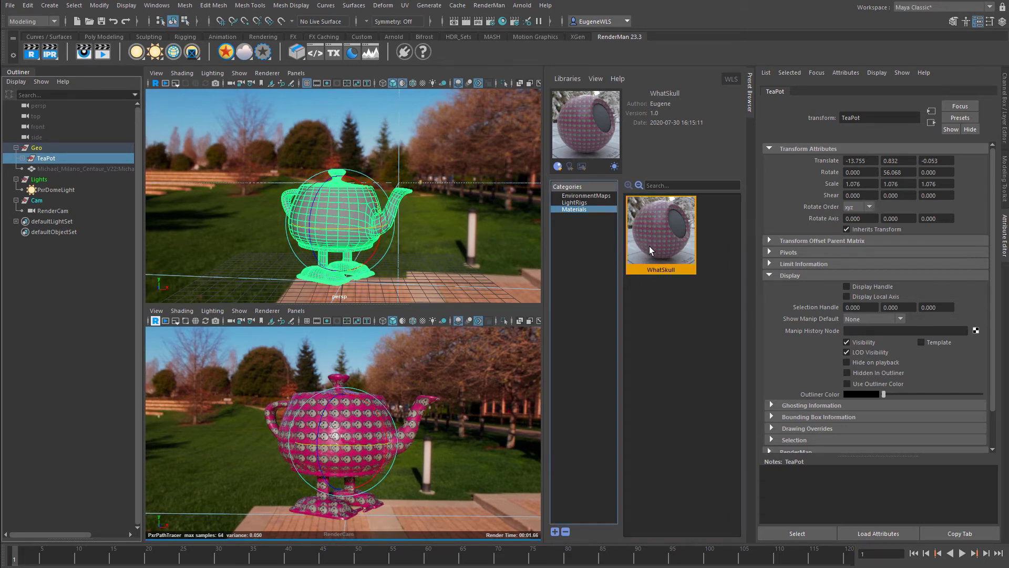
In EnvironmentMaps, start a new environment map from sourceimages/WildSkull_HDRI_AcesCG.
click(596, 196)
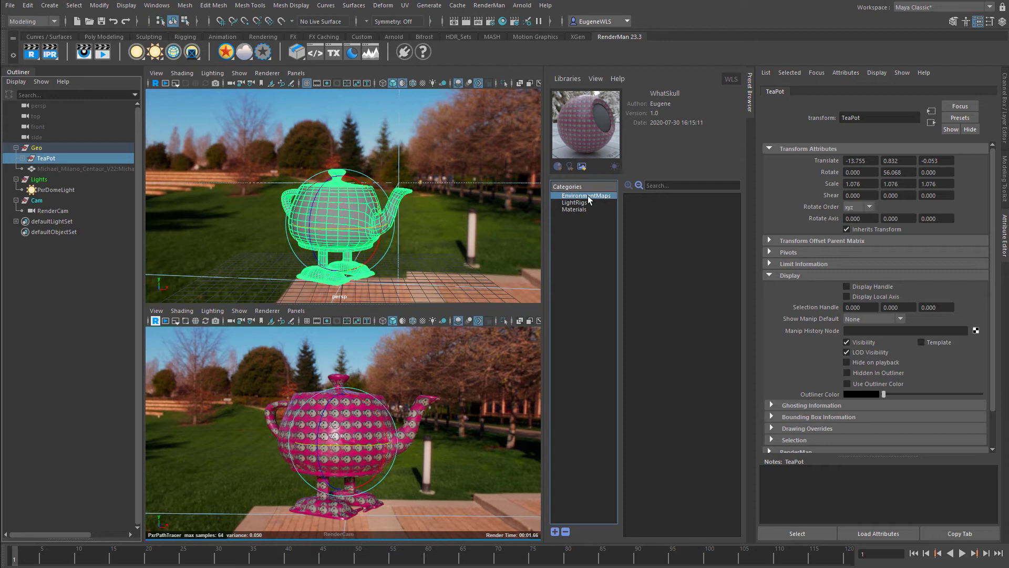
click(582, 166)
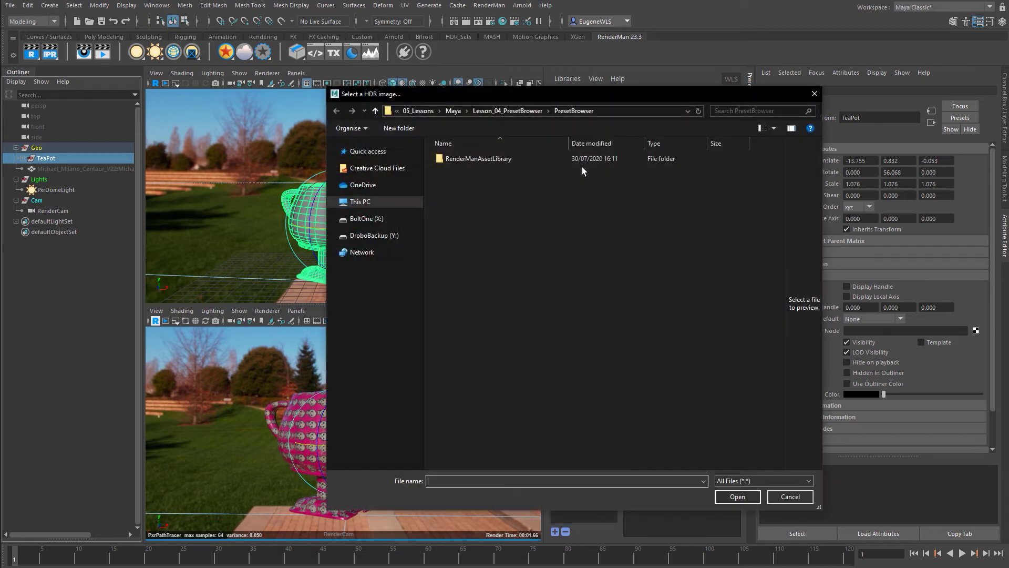
click(522, 110)
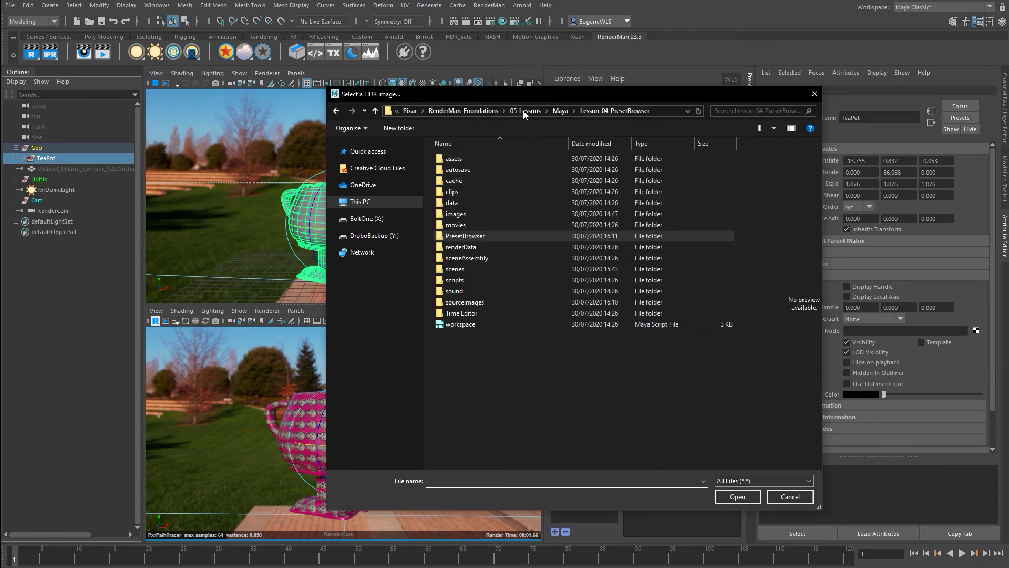
double_click(487, 302)
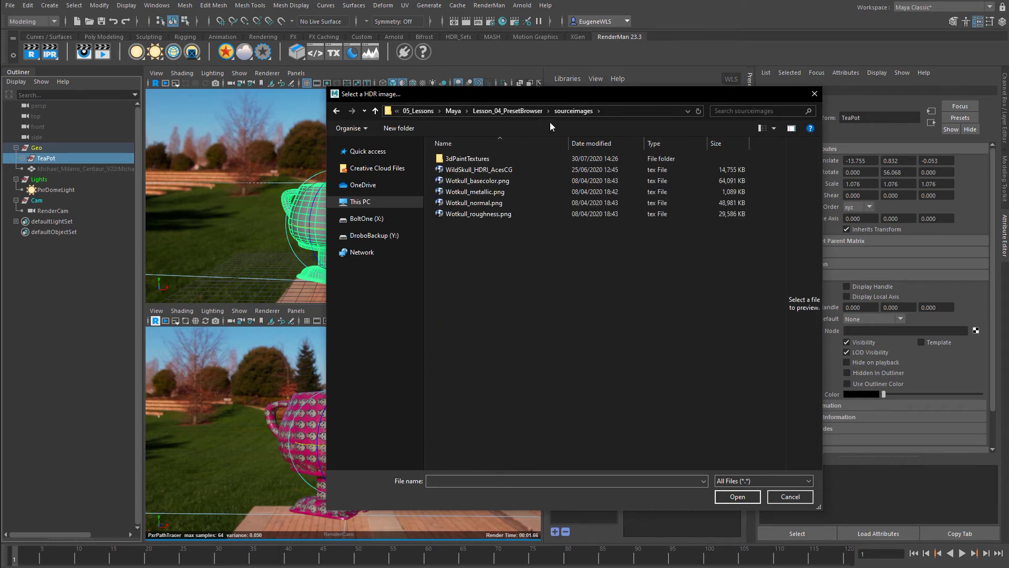
click(504, 171)
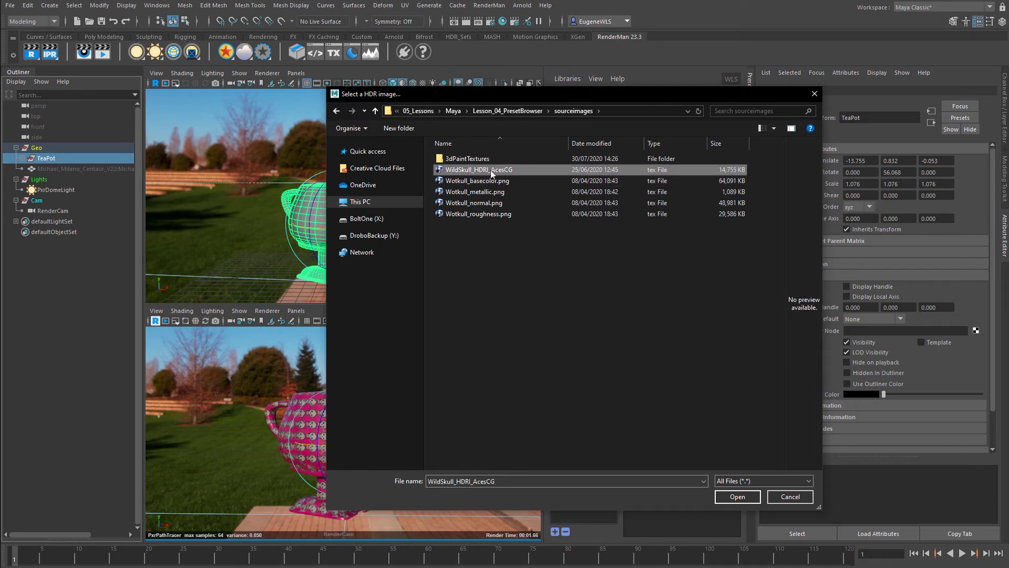
click(742, 496)
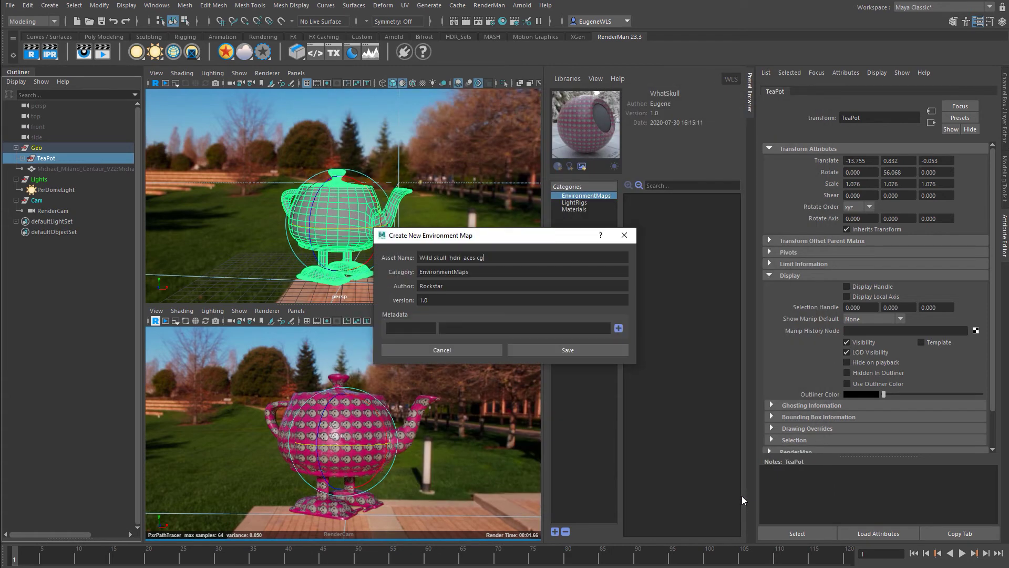
Name the environment map WildSkull, enter the author name, and save it.
drag(491, 254, 340, 234)
text(WildSkull)
key(Tab)
key(Tab)
key(Tab)
key(shift+Tab)
text(Eugene)
key(Tab)
click(530, 351)
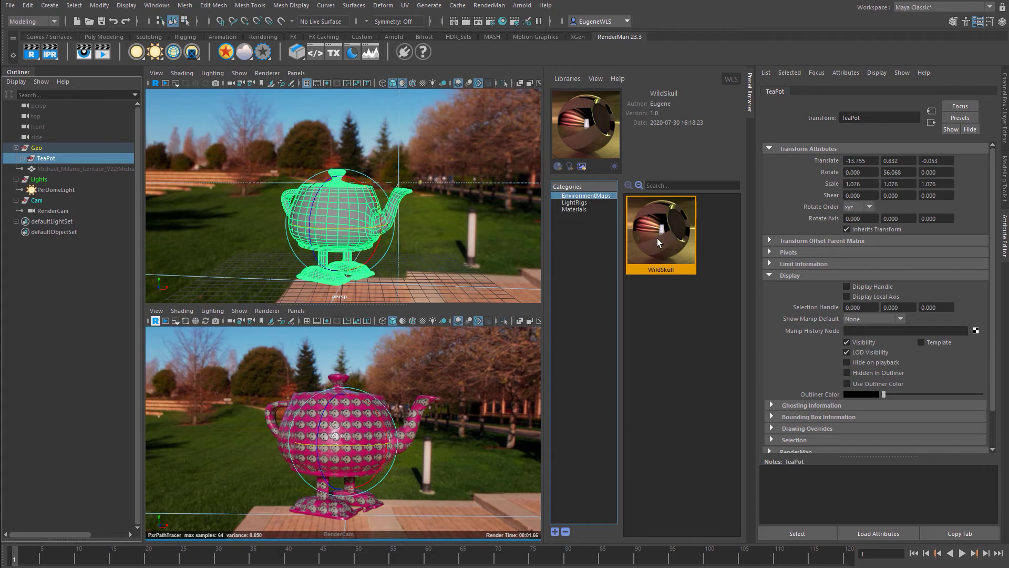
Import the WildSkull environment map and assign it to the dome light.
click(71, 188)
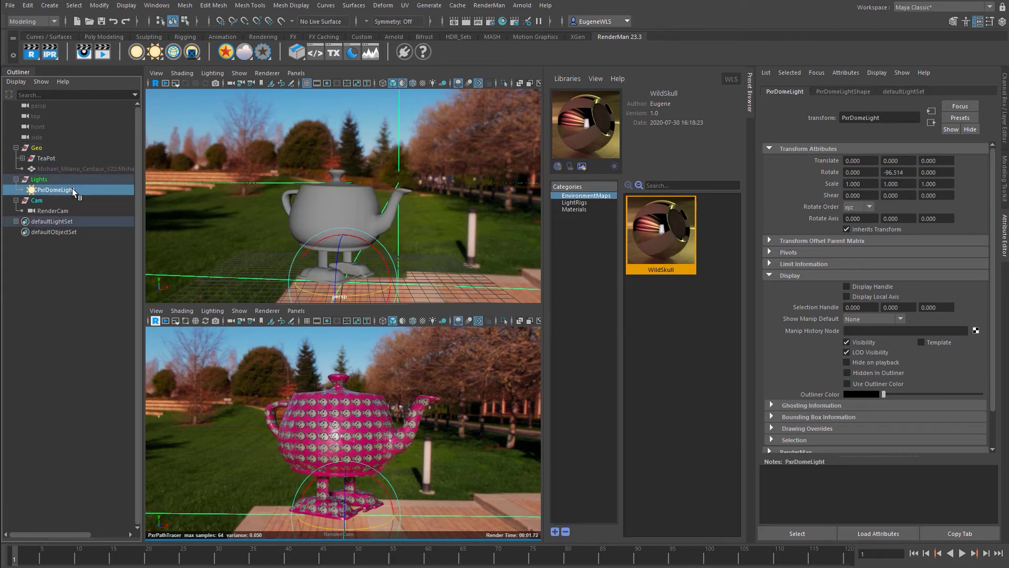
right_click(658, 248)
click(682, 255)
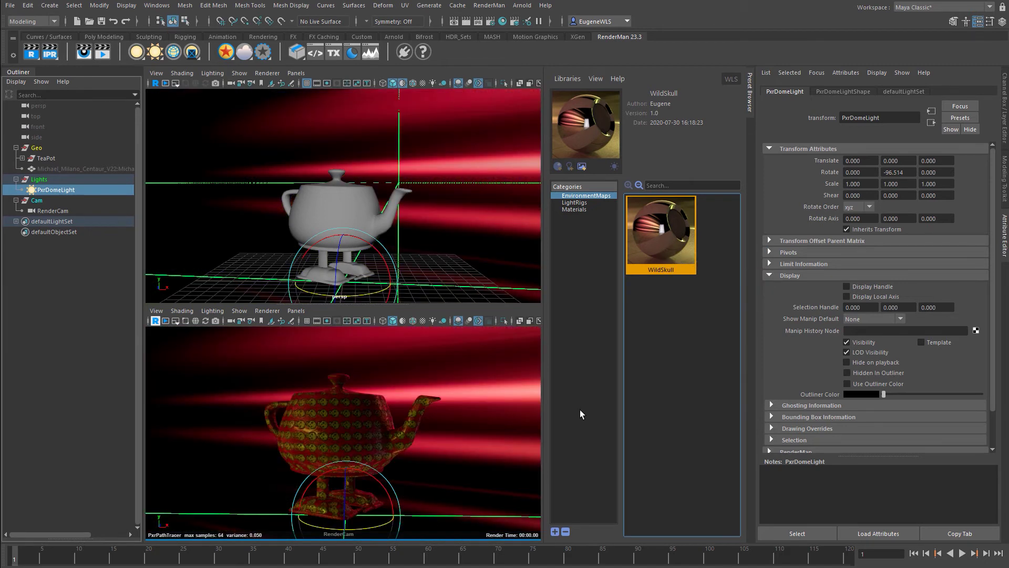
Set the dome light intensity to 5 and rotate the dome to turn the environment.
click(107, 191)
drag(391, 521, 332, 527)
key(ctrl+z)
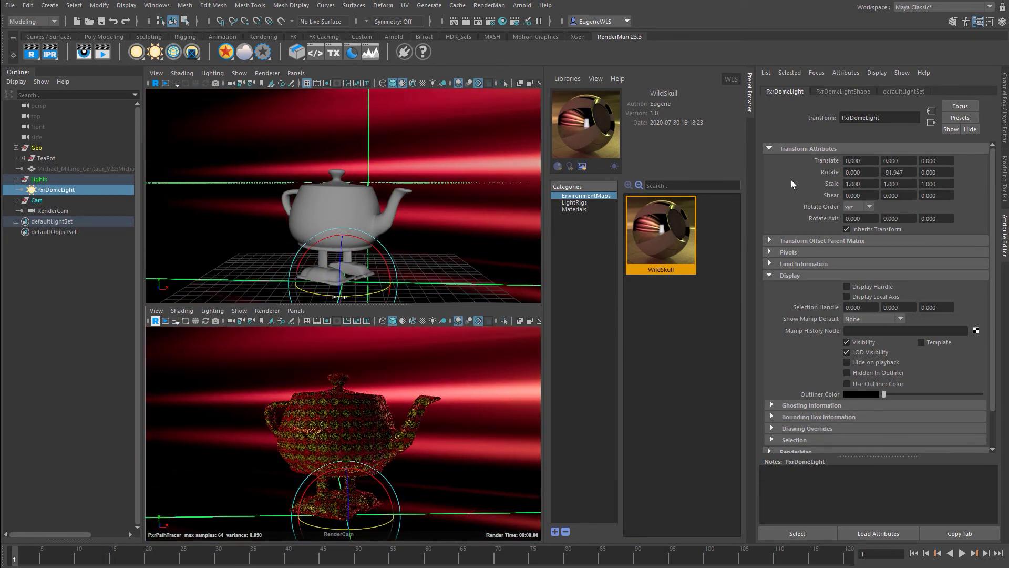
click(839, 92)
click(866, 210)
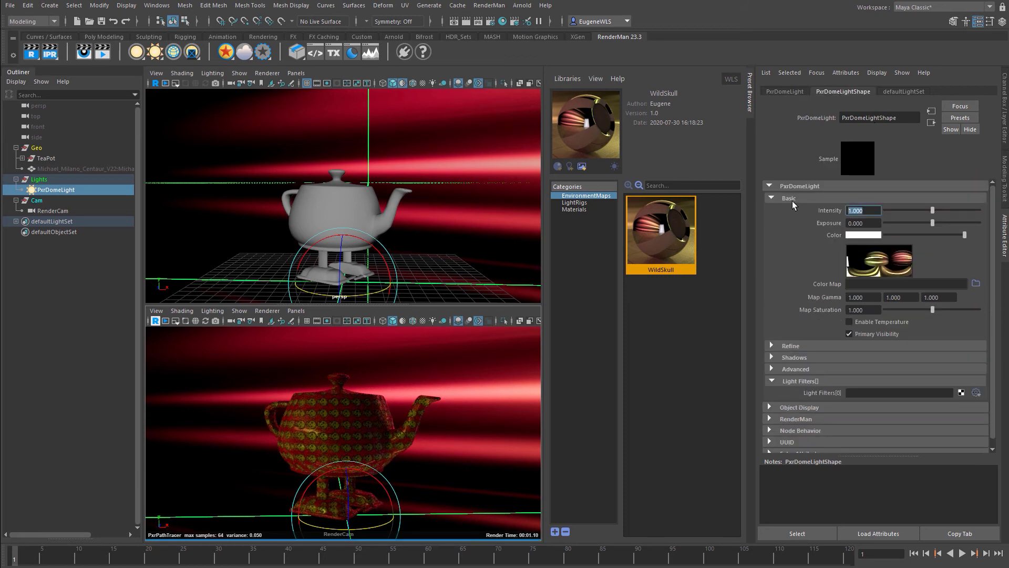
text(5)
key(Return)
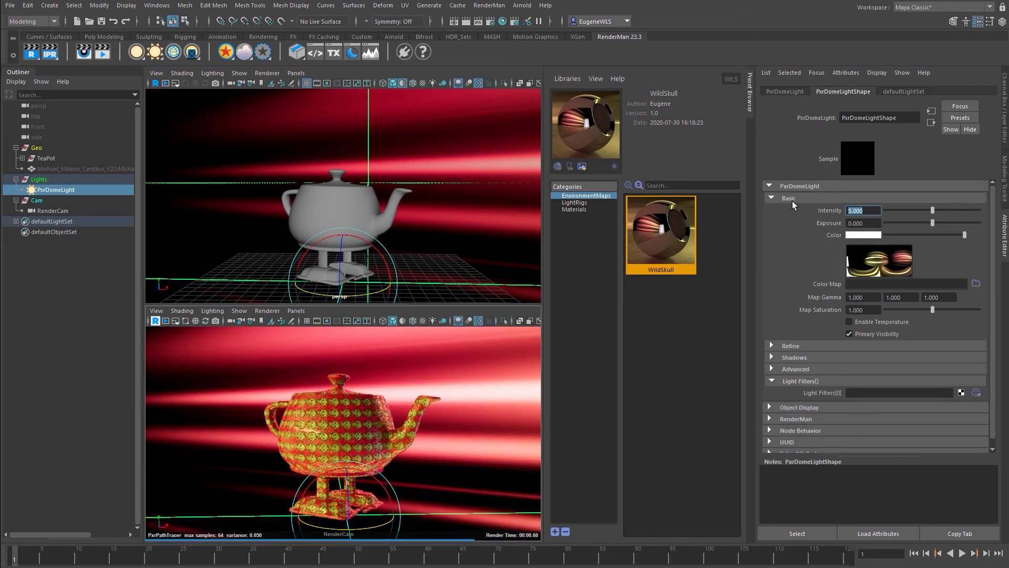
drag(368, 297, 372, 326)
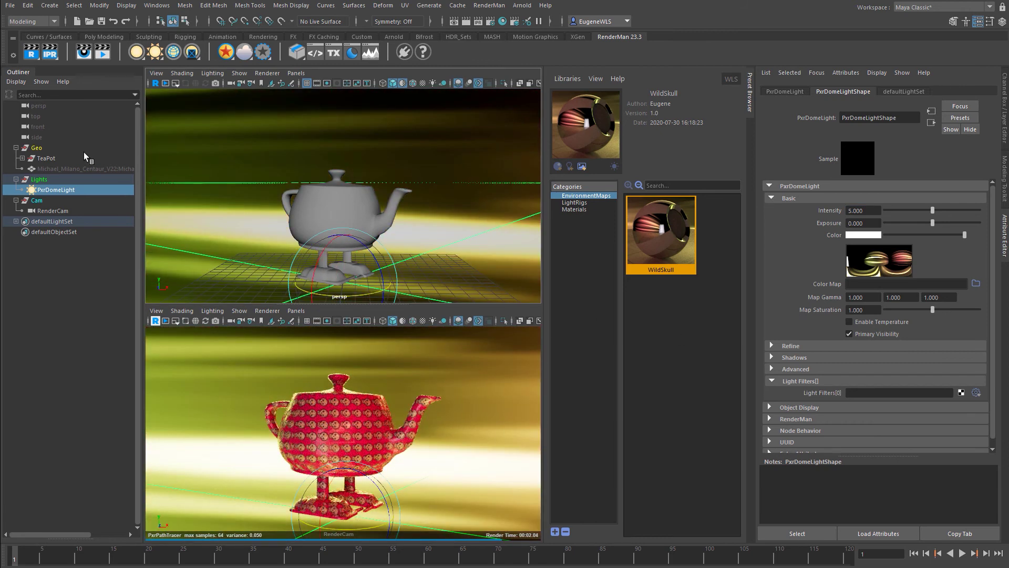
Hide the TeaPot, show the centaur again, and hide the dome light.
click(46, 158)
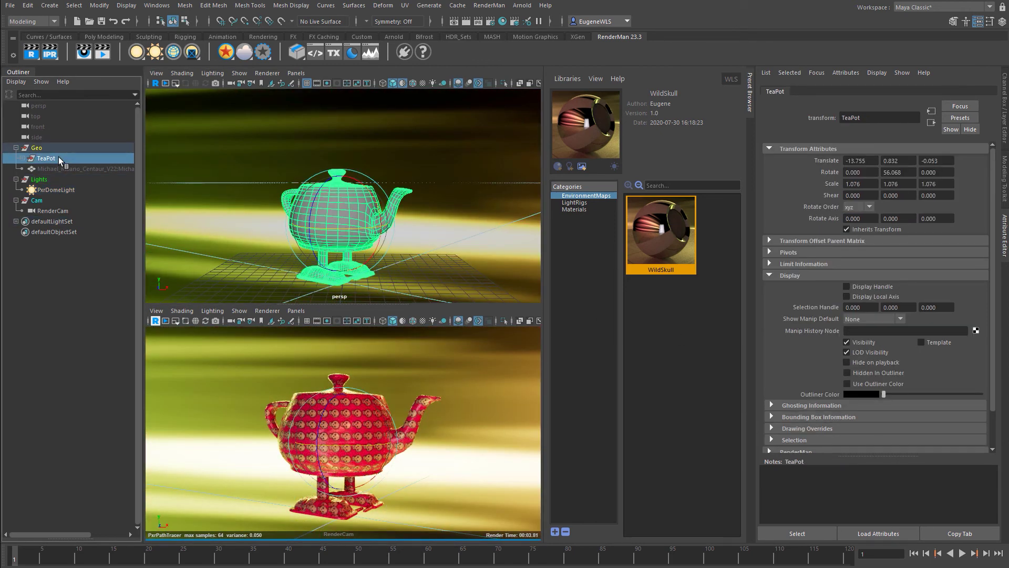
key(ctrl+h)
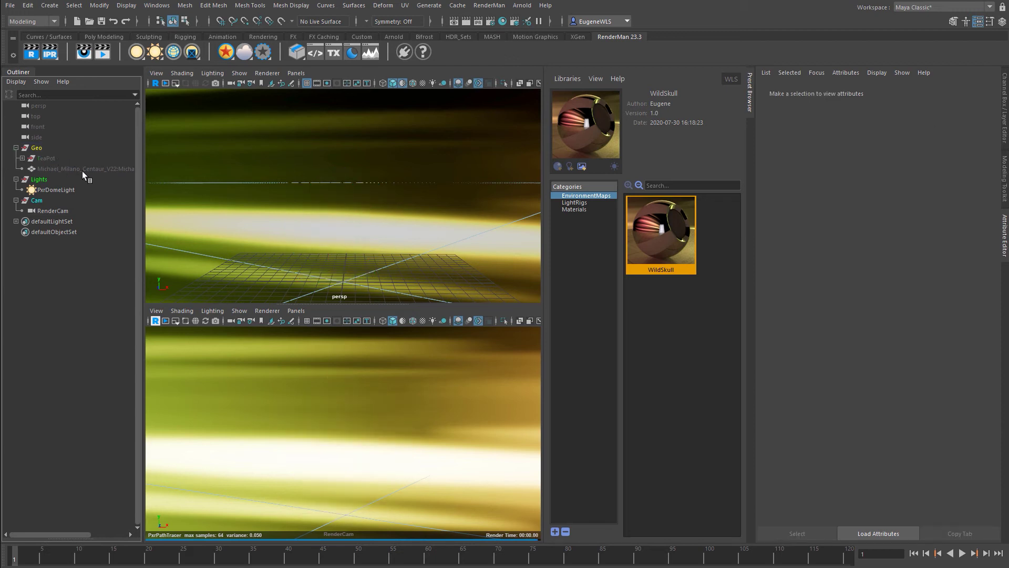
click(83, 169)
key(shift+h)
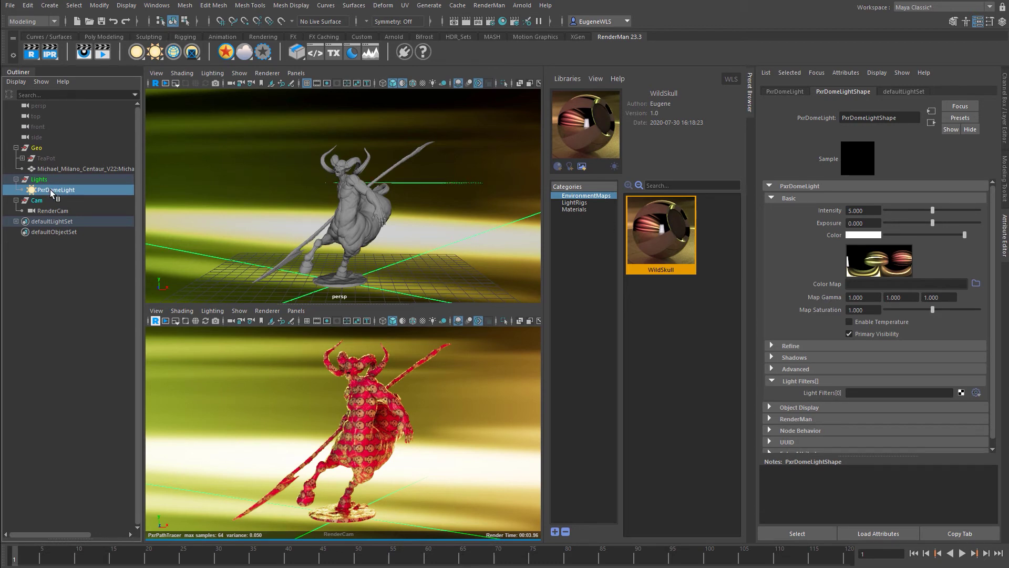
key(ctrl+h)
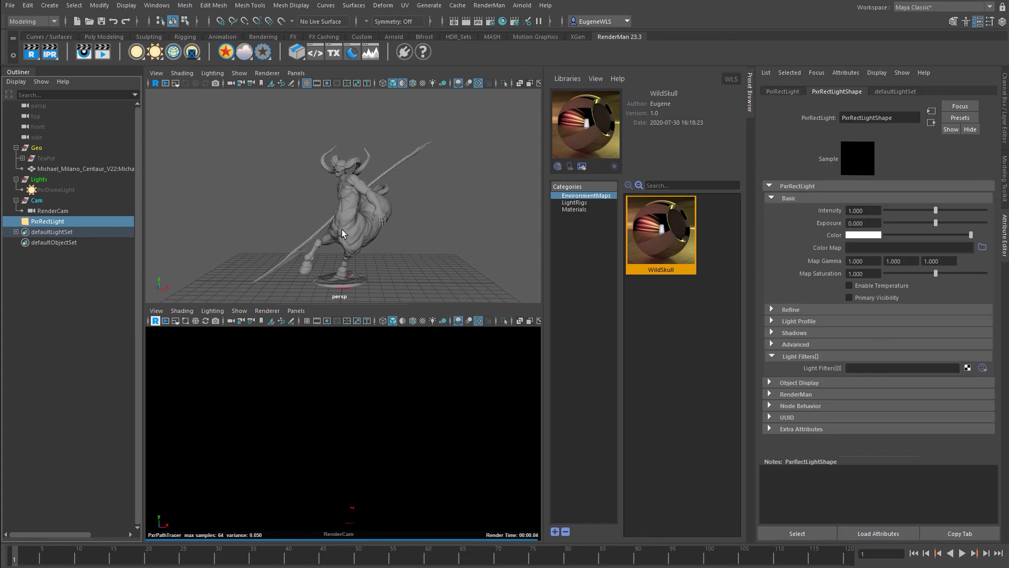
Enlarge the PxrRectLight and rotate it to lie flat under the centaur.
key(r)
middle_drag(341, 233, 394, 239)
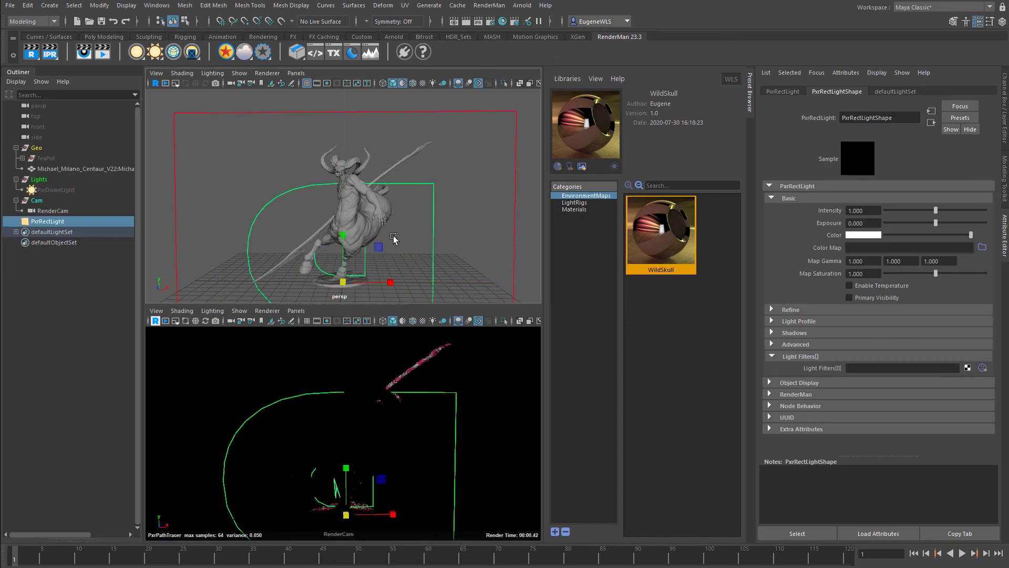
key(e)
drag(350, 279, 355, 313)
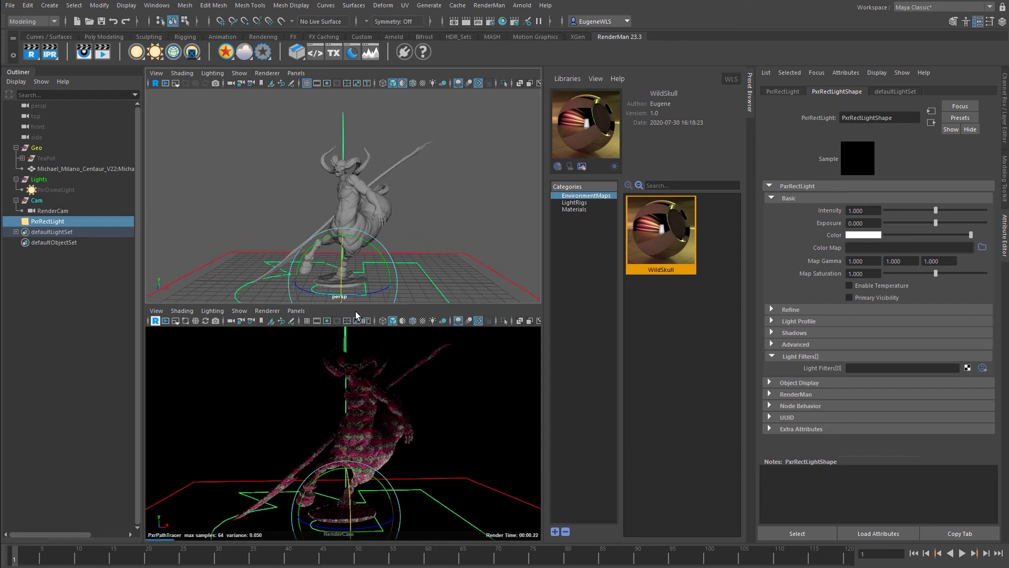
key(w)
scroll(336, 220, down, 4)
alt+drag(336, 221, 324, 188)
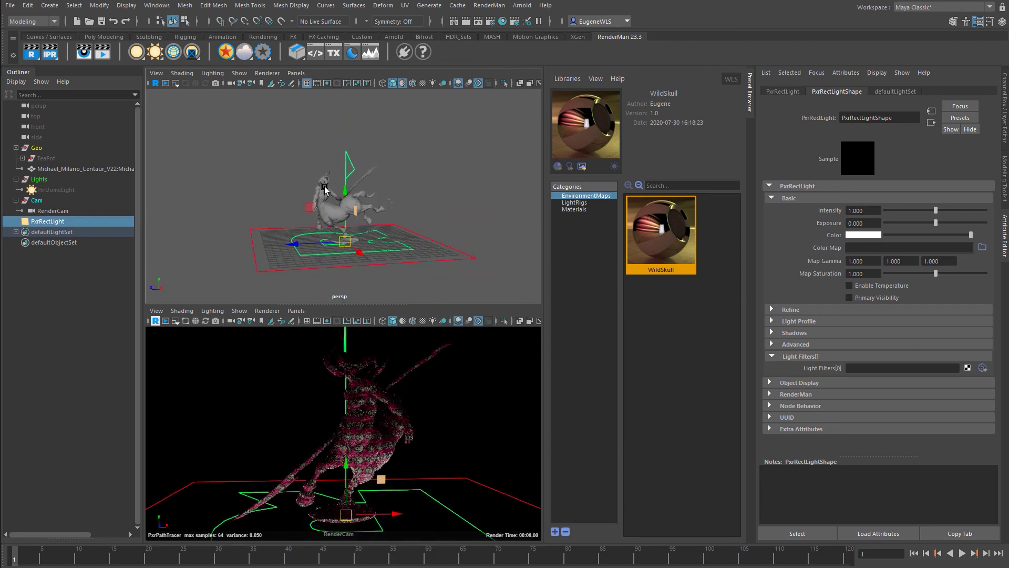
Raise the rect light intensity to 1.585 and clone it into PxrRectLight1.
drag(936, 210, 964, 210)
mouse_move(290, 243)
mouse_down()
mouse_move(420, 237)
mouse_move(462, 194)
mouse_move(508, 190)
mouse_move(488, 251)
mouse_move(403, 246)
mouse_move(399, 139)
mouse_move(336, 143)
mouse_up()
key(e)
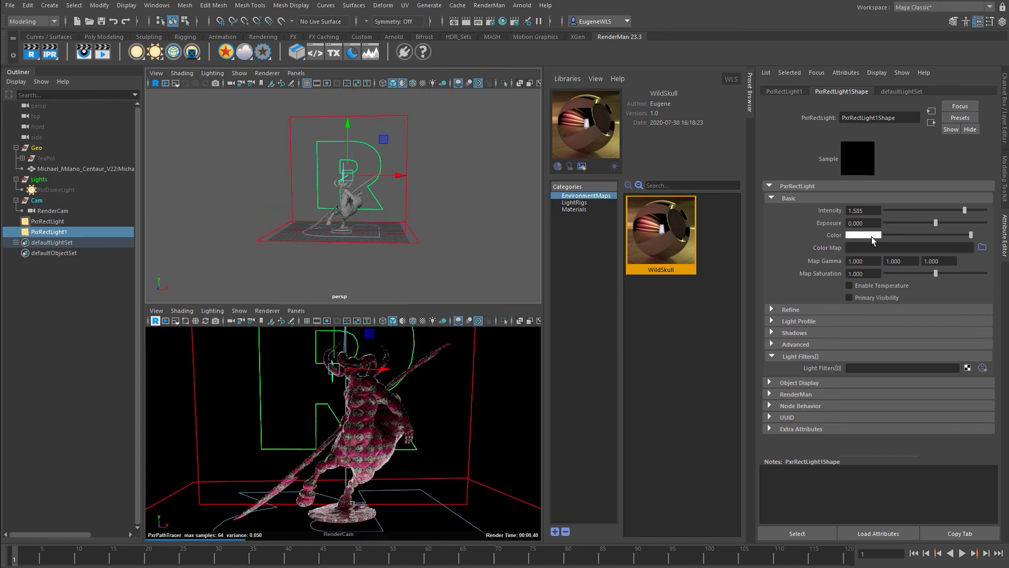
Make PxrRectLight1 cyan and widen it along X.
click(872, 240)
click(854, 209)
click(866, 210)
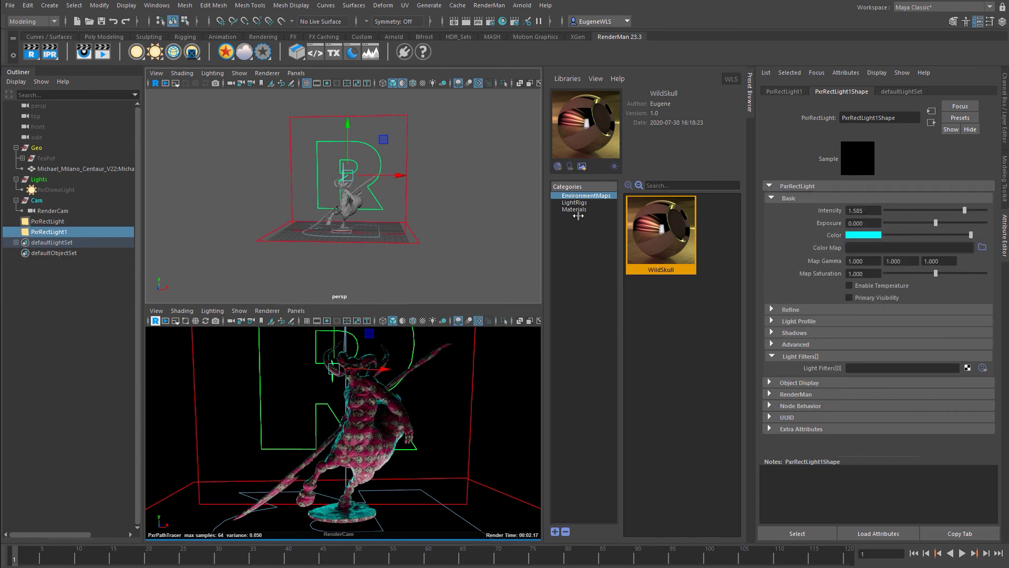
alt+drag(413, 217, 401, 232)
key(r)
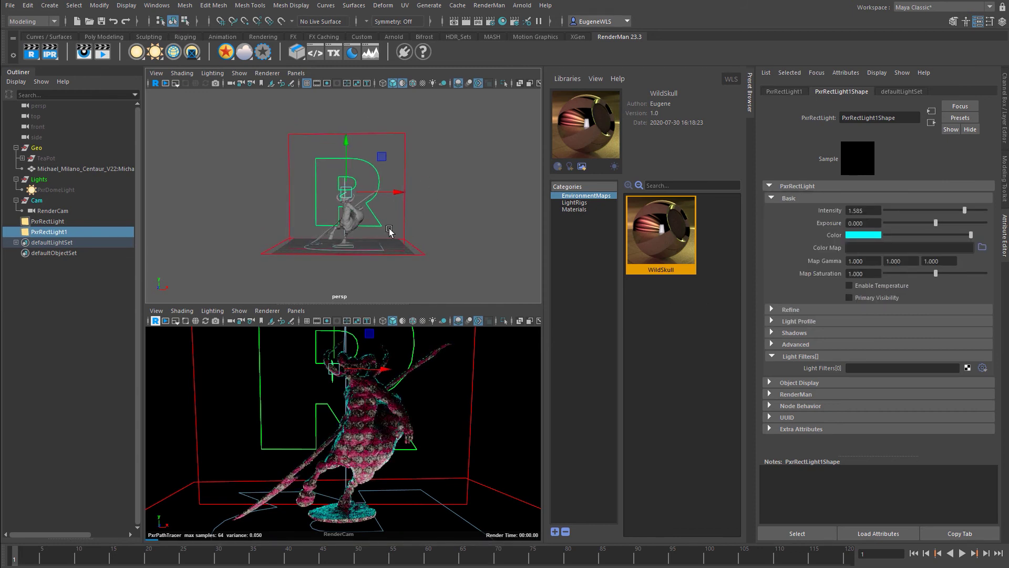
middle_drag(390, 230, 475, 225)
scroll(475, 225, up, 3)
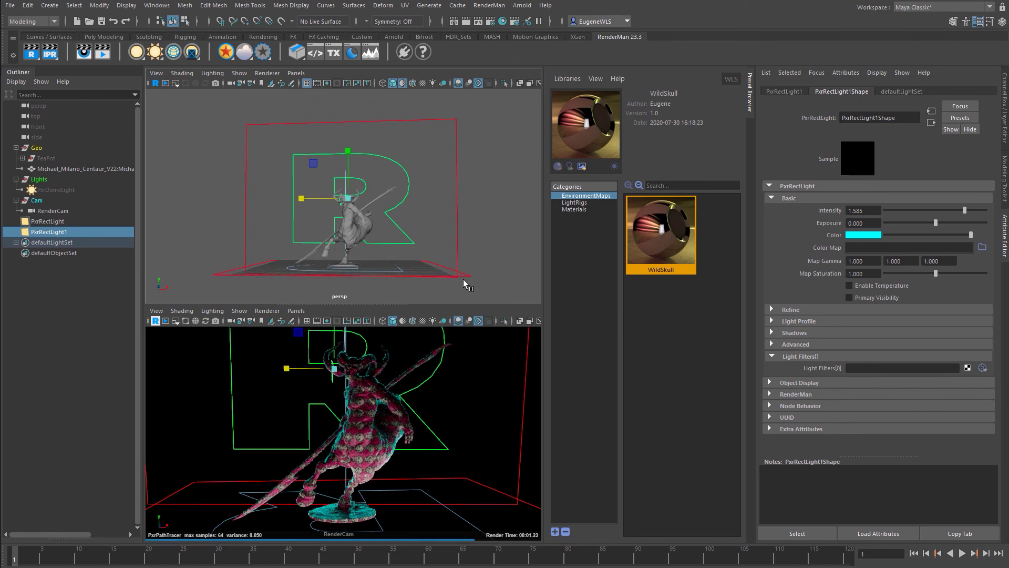
alt+drag(375, 257, 472, 266)
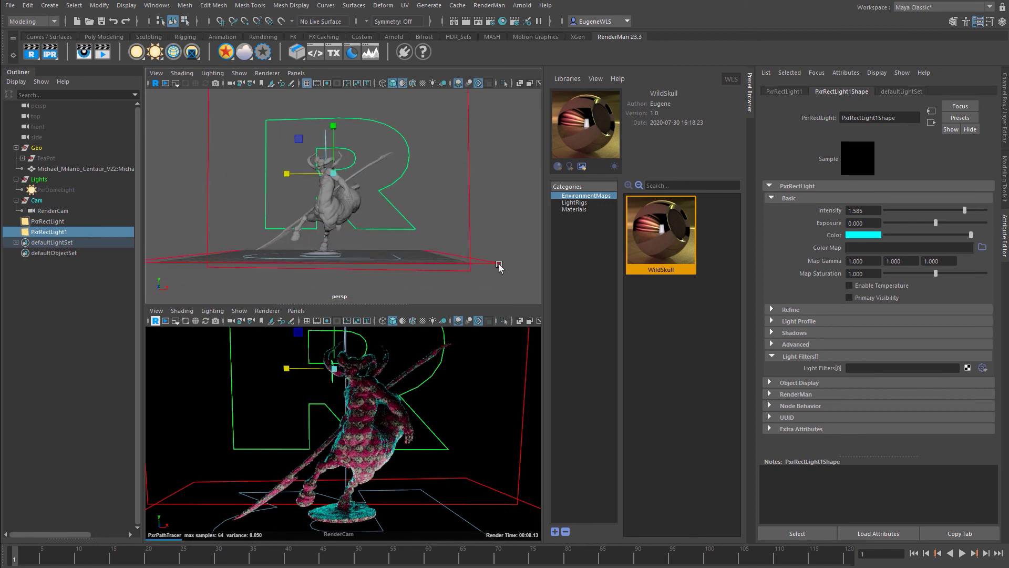
Raise the floor PxrRectLight intensity to 2.000.
click(494, 262)
mouse_move(957, 210)
mouse_down()
mouse_move(983, 208)
mouse_move(944, 223)
mouse_up()
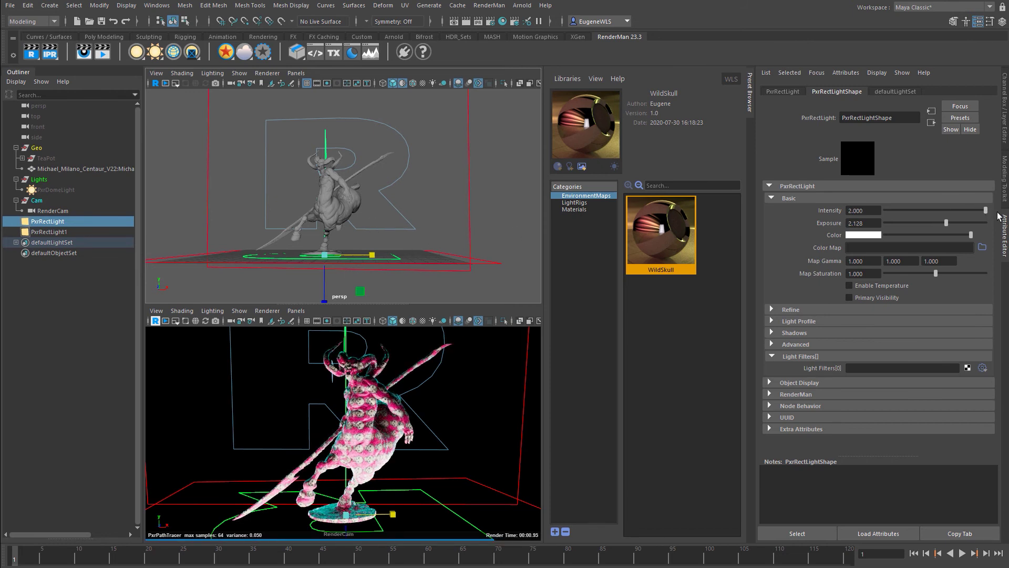
alt+drag(500, 208, 469, 242)
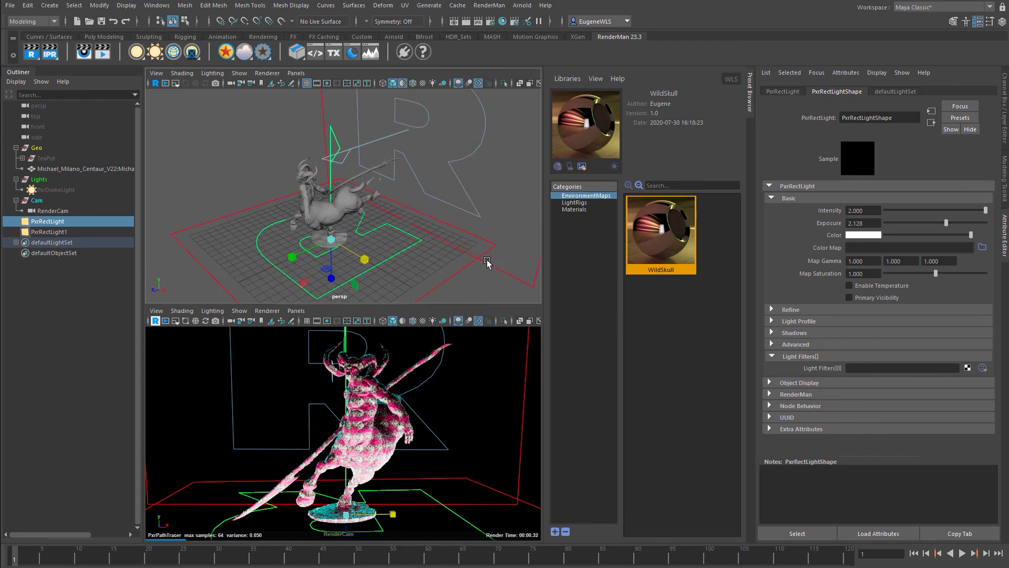
Save both rect lights as a LightRigs preset named Spoky, with the author initial entered.
shift+click(479, 216)
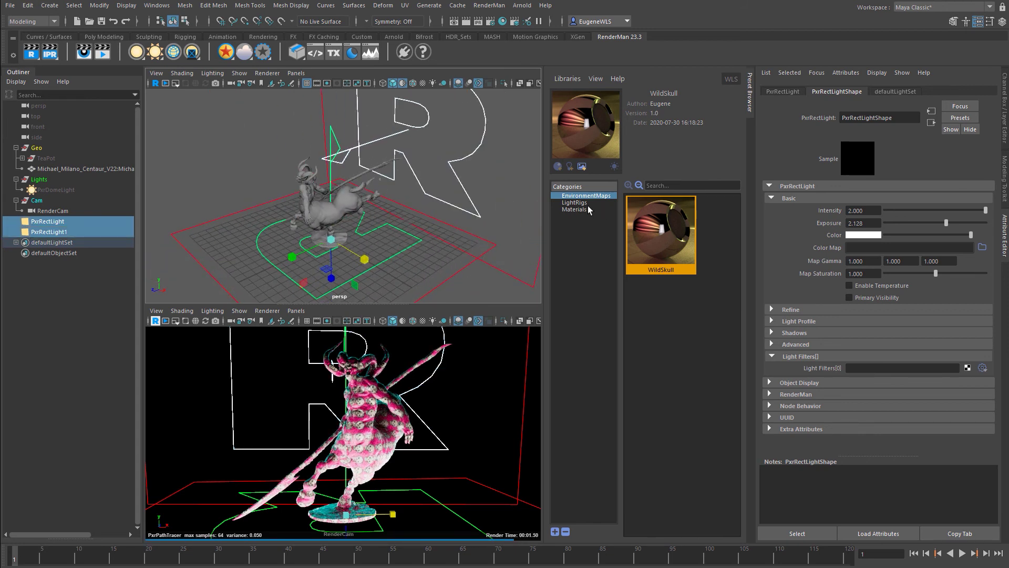
click(575, 203)
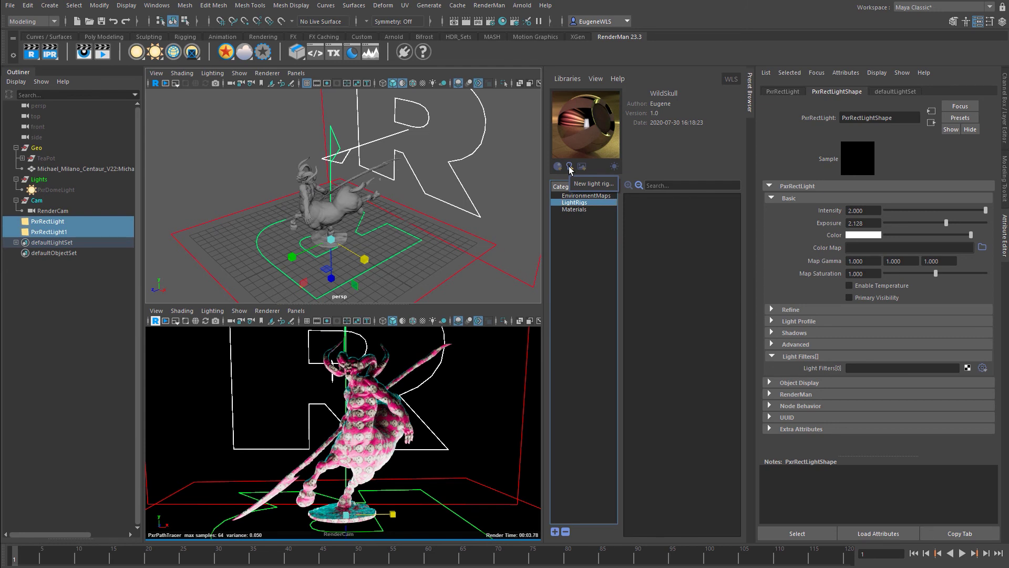
click(570, 167)
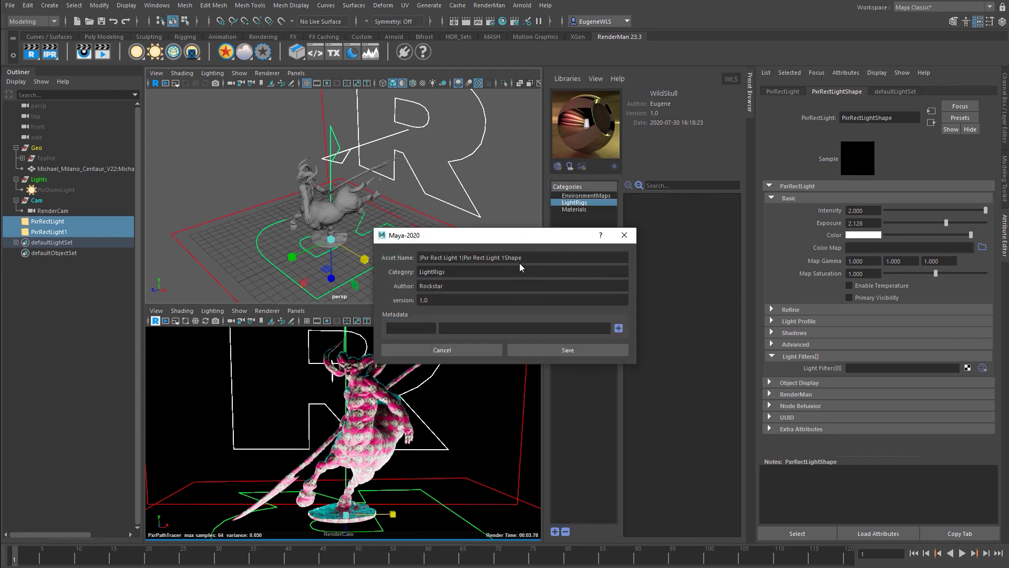
text(Spoky)
key(Tab)
key(Tab)
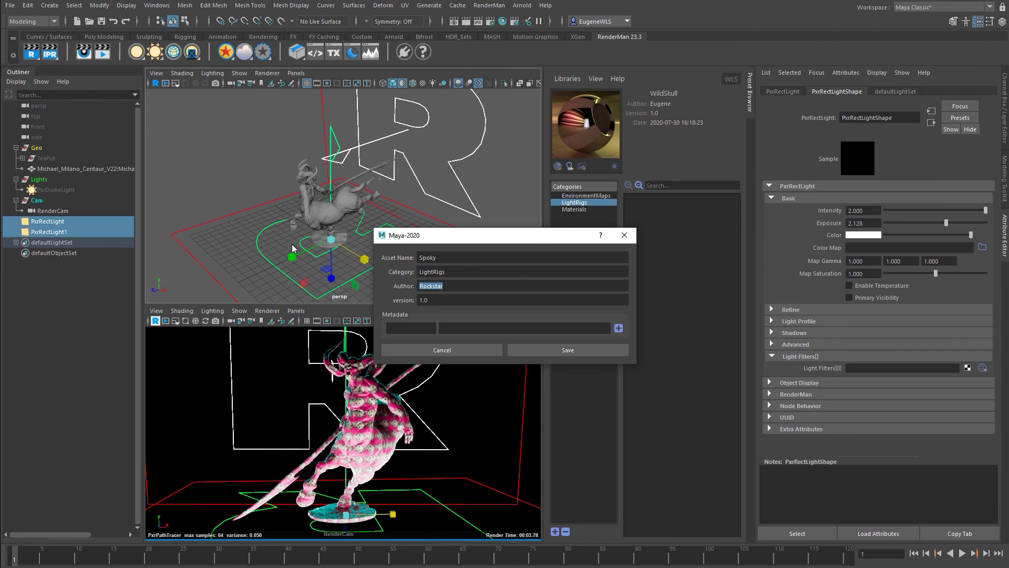
text(Eugene)
click(563, 349)
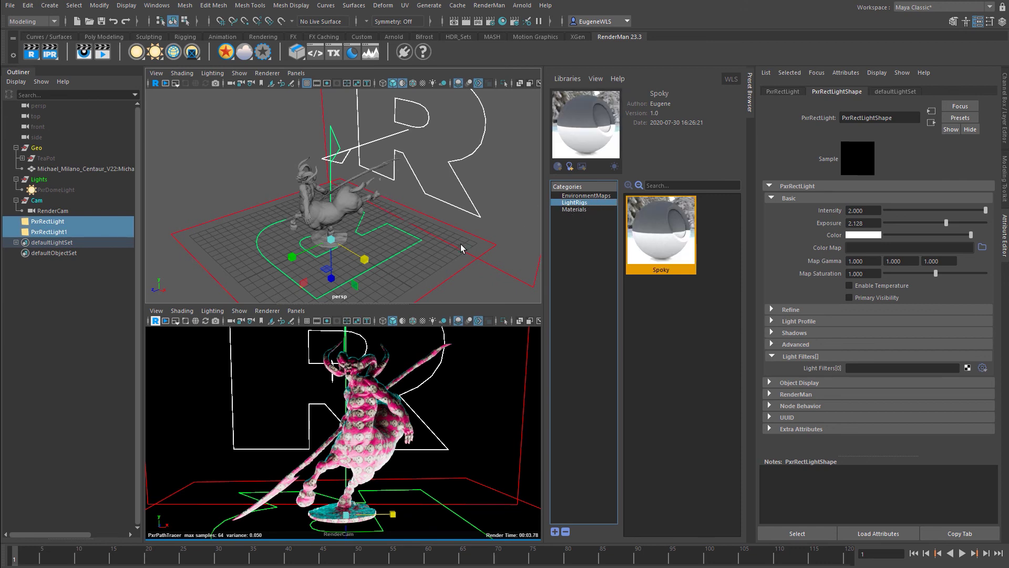
Select both original PxrRectLights and delete them from the scene.
alt+drag(461, 247, 389, 266)
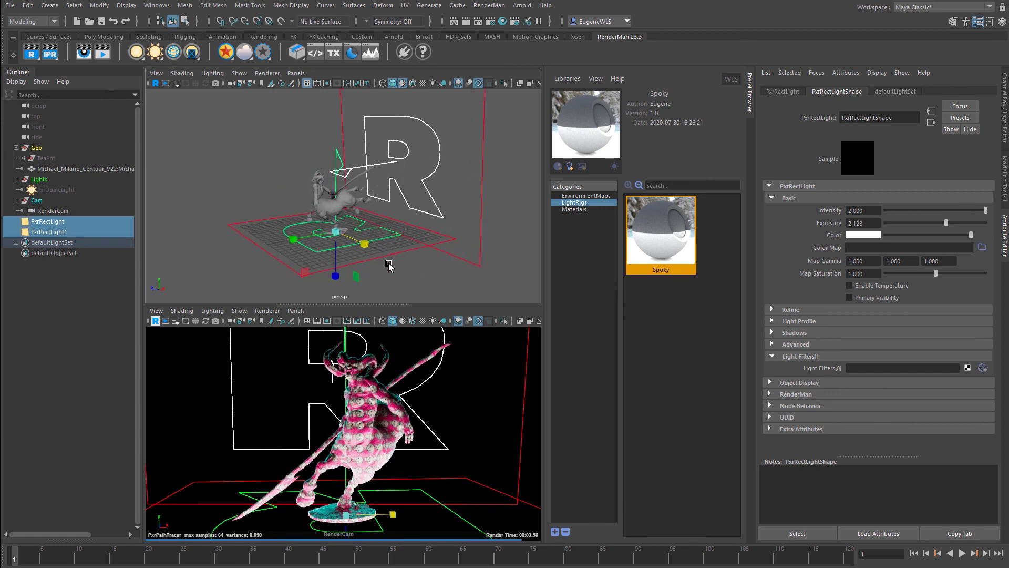
click(26, 266)
drag(57, 221, 66, 232)
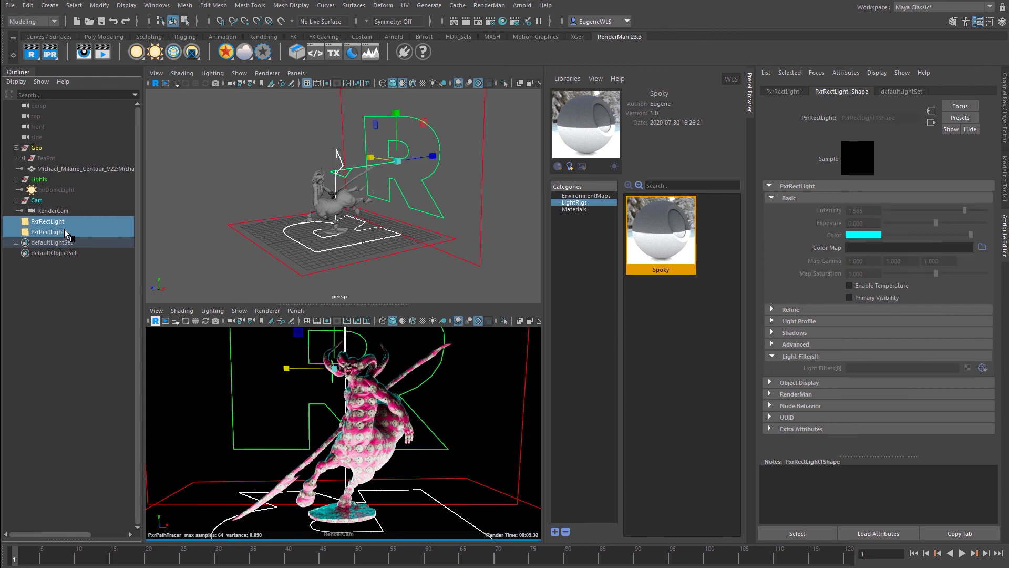
key(Delete)
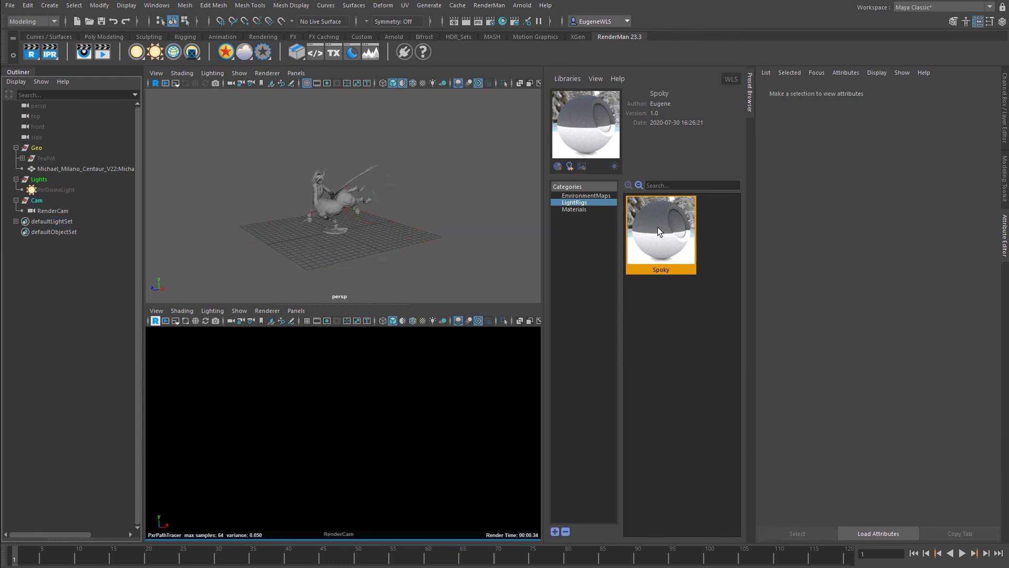
Import the Spoky light rig preset to bring both rect lights back.
right_click(658, 232)
click(676, 246)
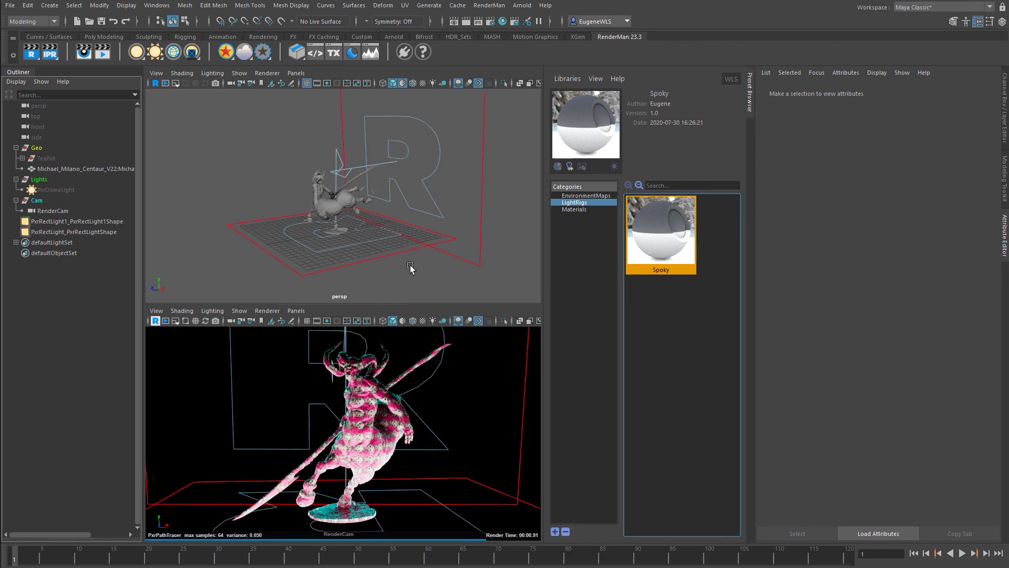
mouse_move(413, 268)
alt+mouse_down()
mouse_move(500, 267)
mouse_move(407, 259)
mouse_move(491, 261)
mouse_move(363, 264)
mouse_move(379, 265)
mouse_move(360, 276)
mouse_move(424, 261)
mouse_move(494, 263)
mouse_move(355, 259)
mouse_move(399, 266)
mouse_move(403, 257)
mouse_move(406, 267)
alt+mouse_up()
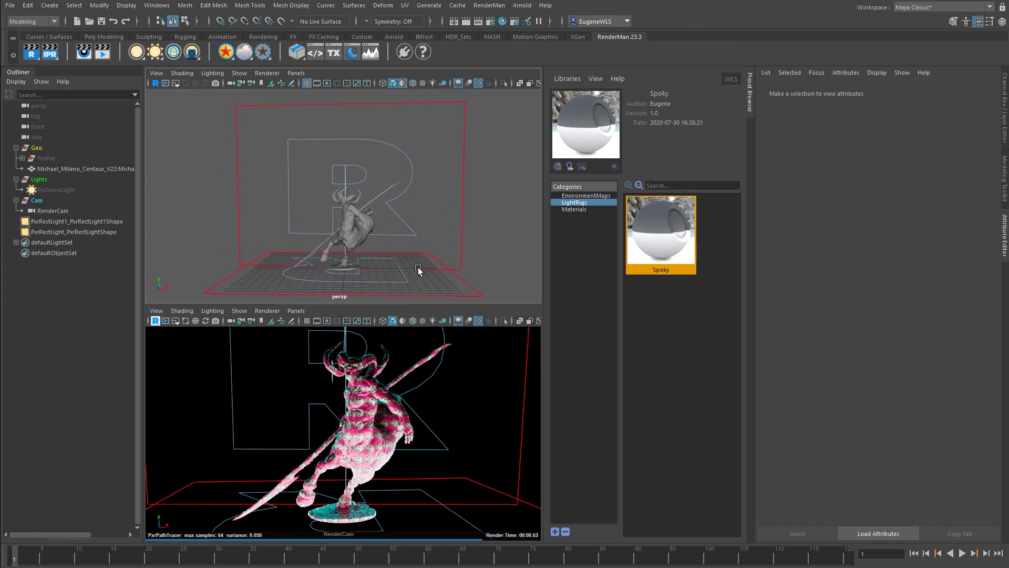